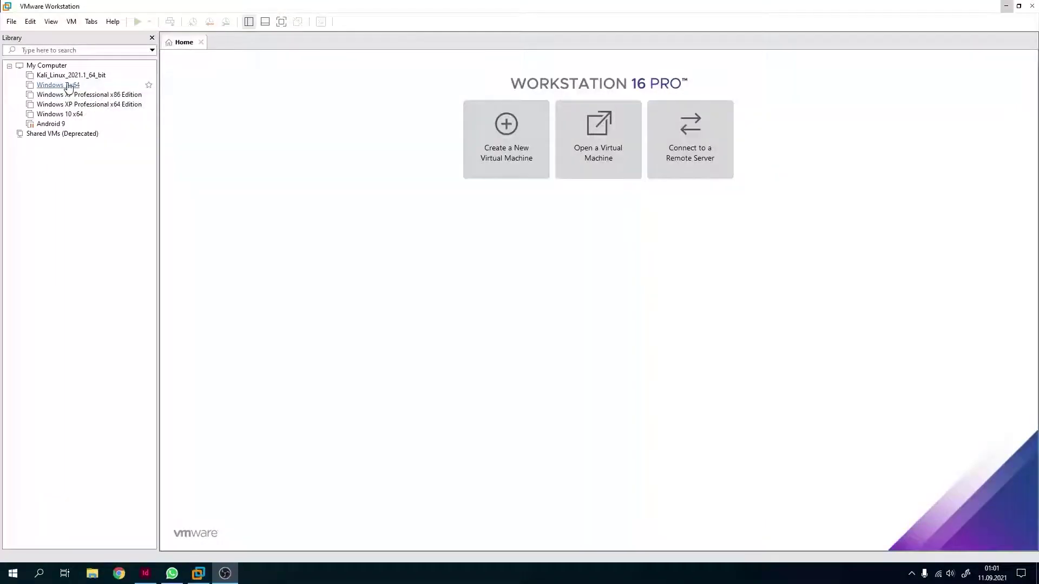
Start a new virtual machine with the typical configuration, using Windows-7-UEFI-2020-11.iso from the desktop (Masaüstü) as the installer image
left_click(520, 134)
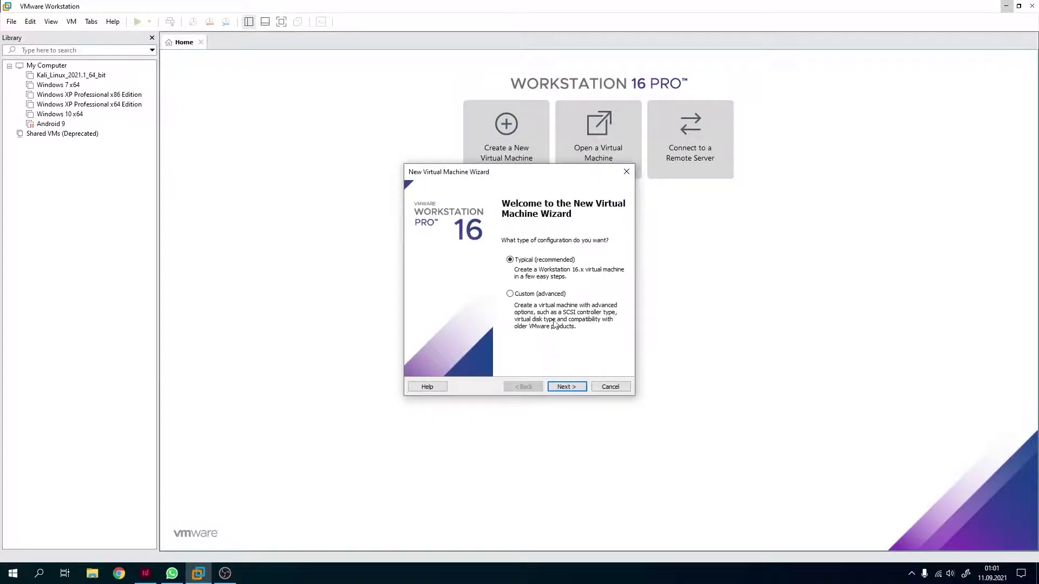
left_click(559, 389)
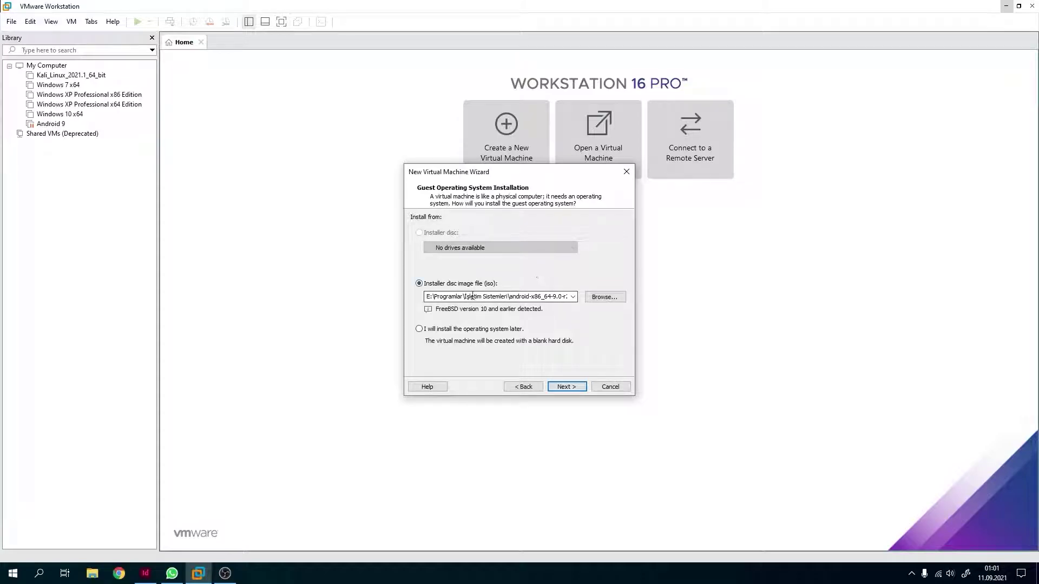
left_click(602, 297)
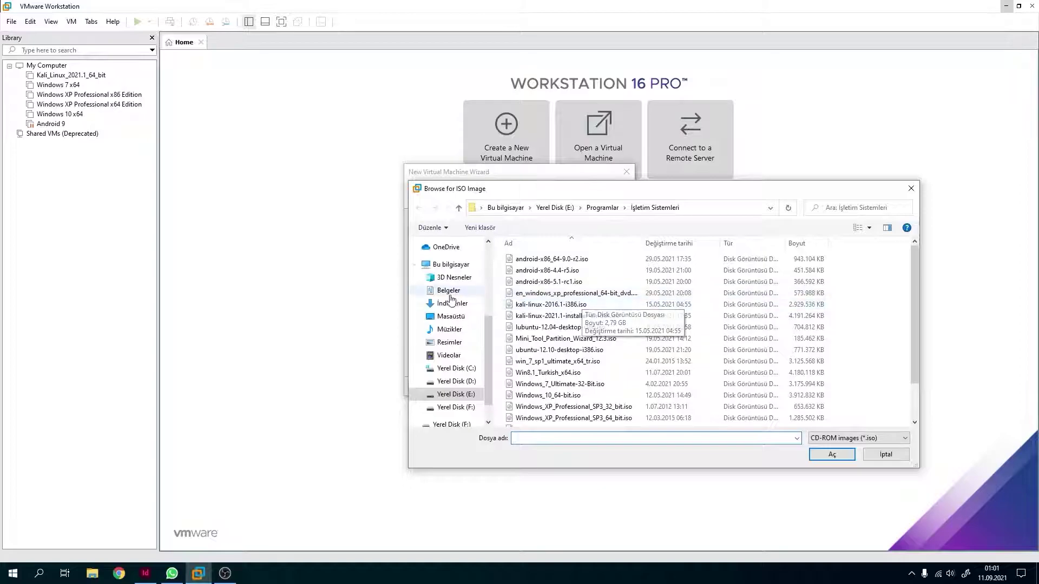
scroll(506, 336, "down", 2)
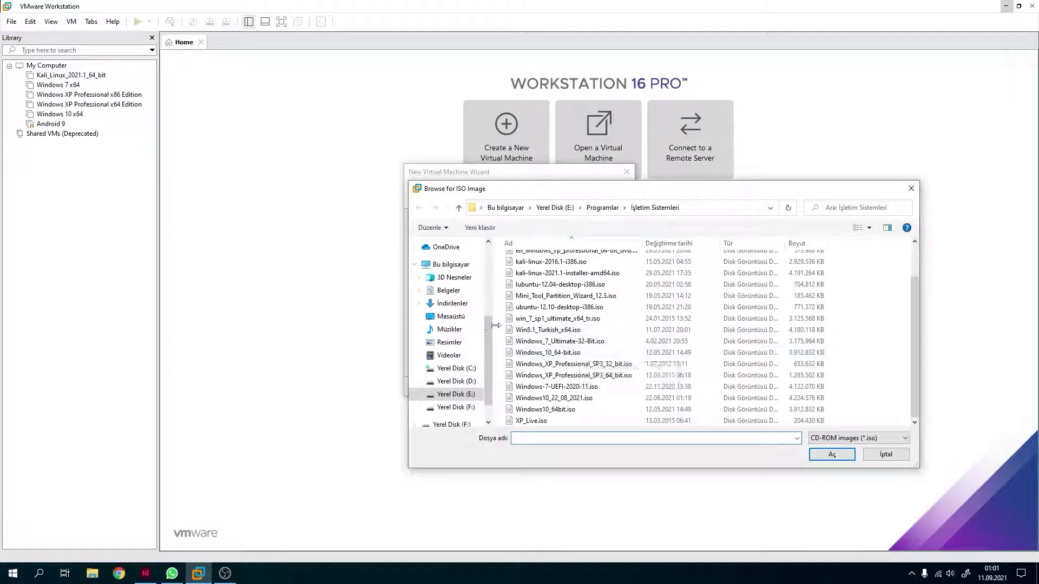
left_click(446, 316)
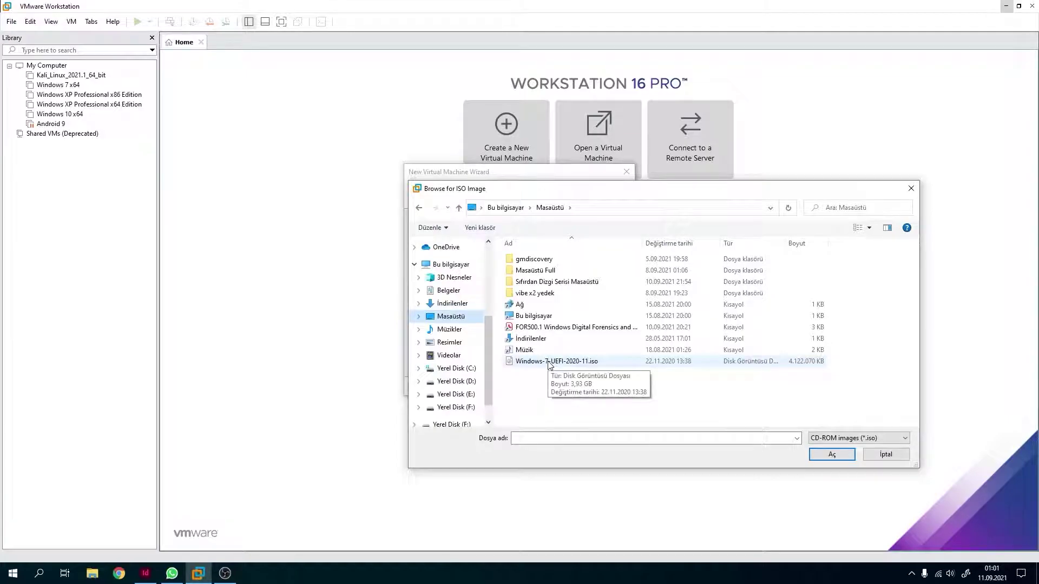
double_click(549, 362)
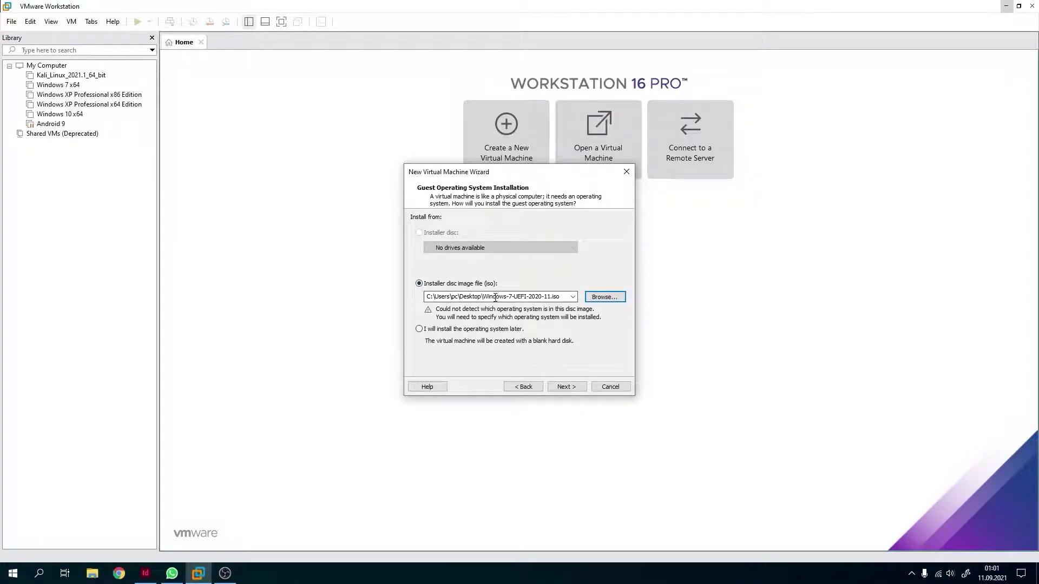
left_click(567, 388)
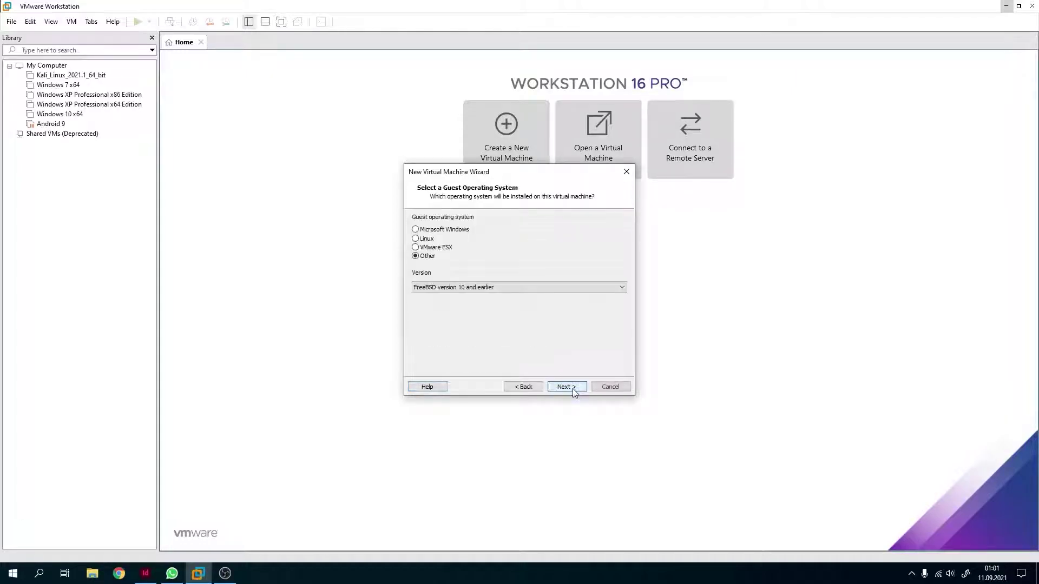
Set the guest operating system to Microsoft Windows, version Windows 7 x64, and name the virtual machine "Windows 7 video"
left_click(439, 230)
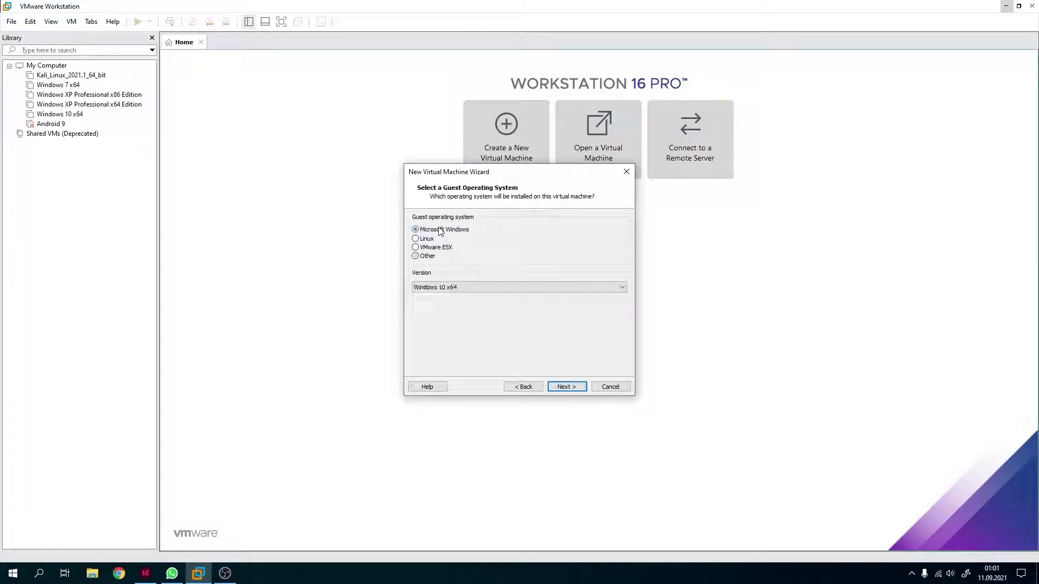
left_click(474, 287)
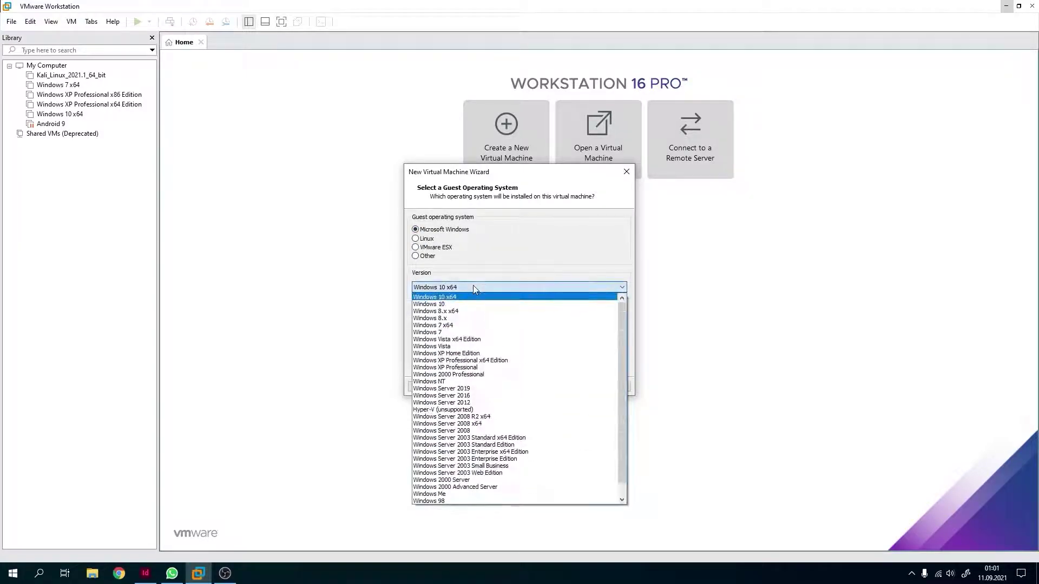
left_click(458, 326)
left_click(555, 386)
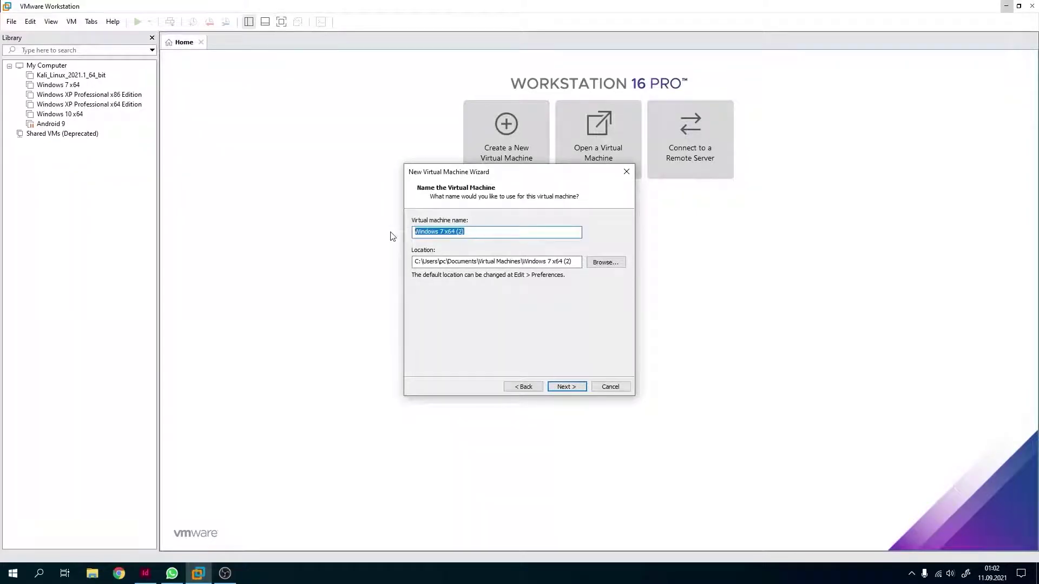
type("Windows 7")
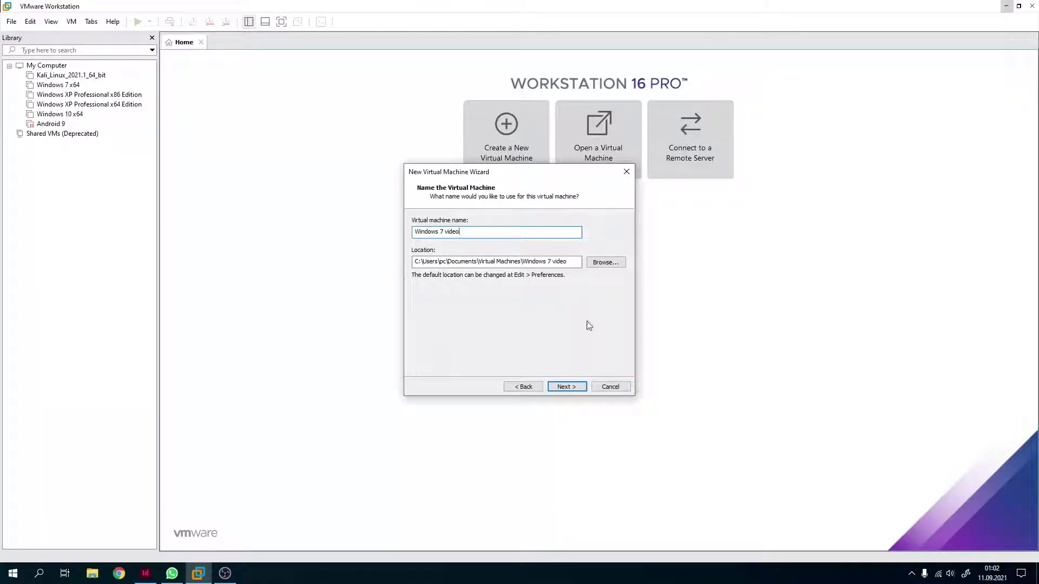
left_click(568, 386)
Set the maximum disk size to 40 GB, keep the disk split into multiple files, and finish creating the virtual machine
left_click(489, 242)
left_click_drag(489, 243, 508, 244)
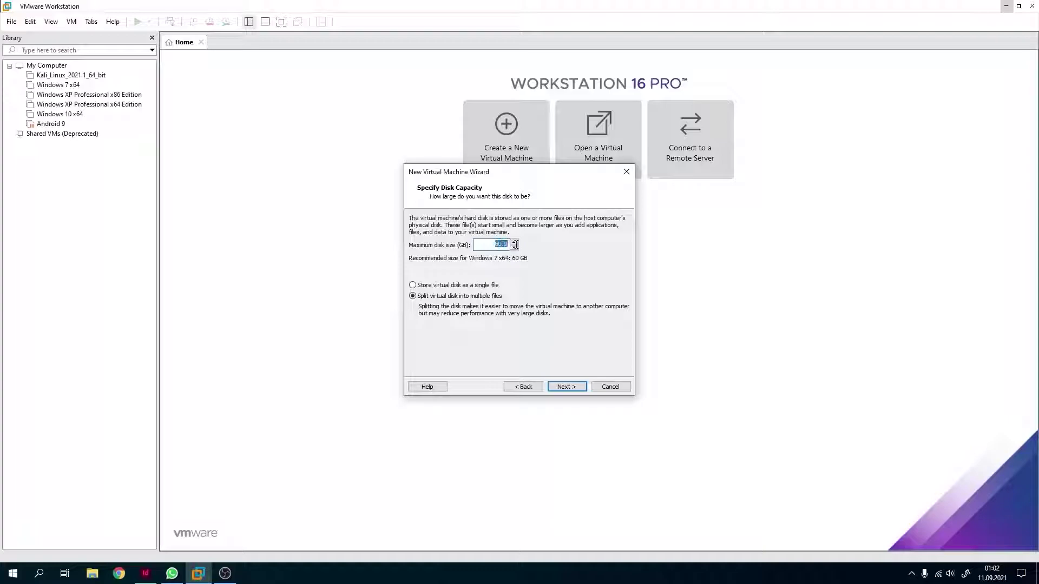
left_click(497, 244)
left_click_drag(495, 244, 508, 243)
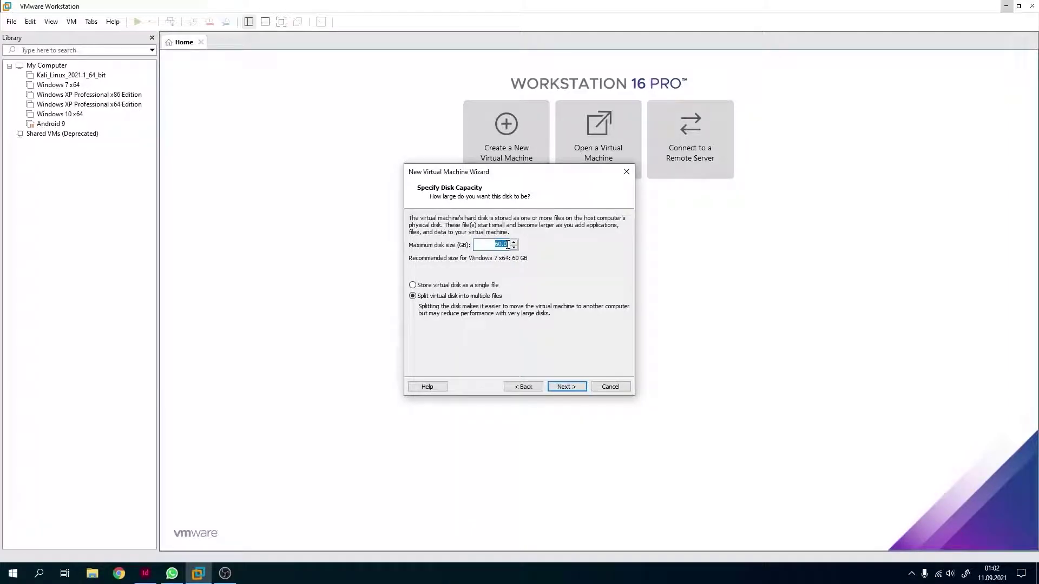
type("40")
left_click(563, 388)
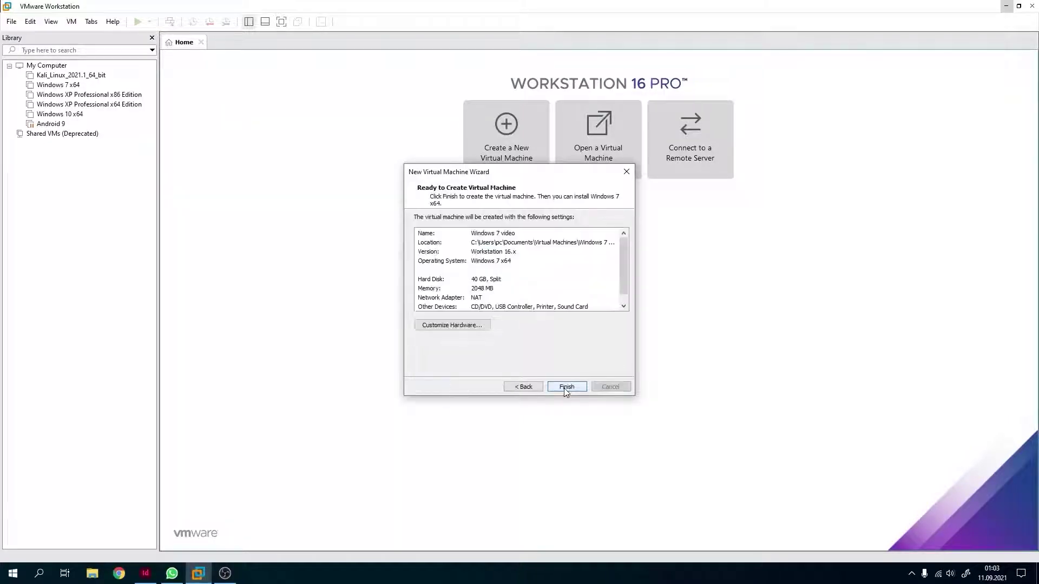
scroll(511, 268, "down", 1)
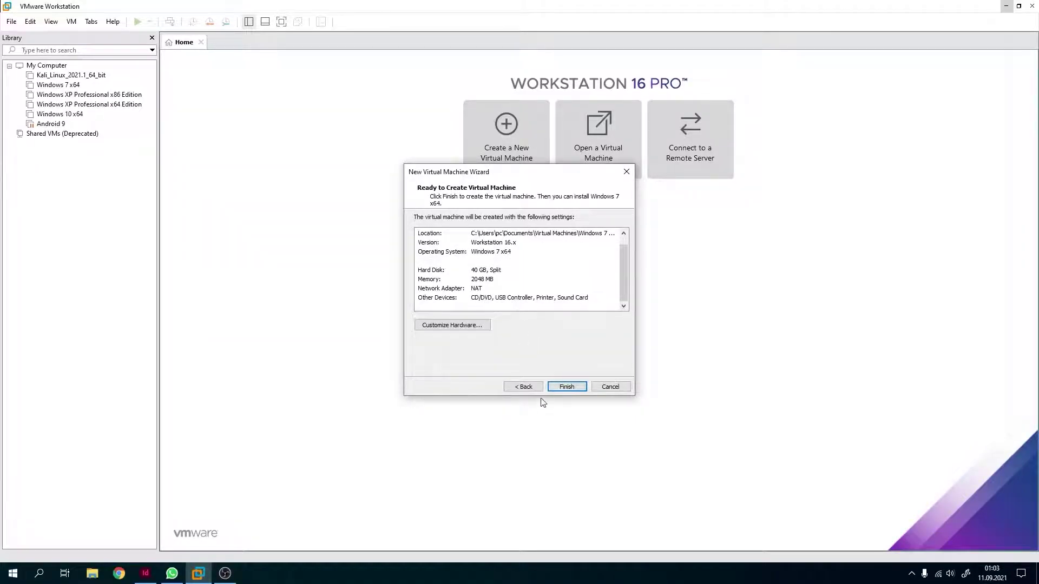
left_click(562, 386)
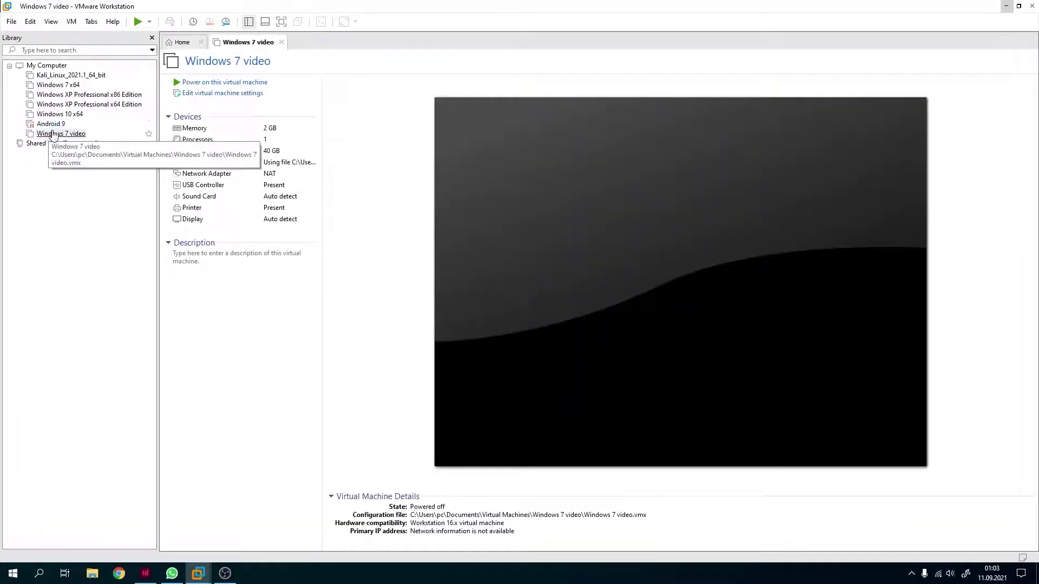
Power on the Windows 7 video machine and start the Windows installation with the Turkish language and keyboard defaults
left_click(66, 135)
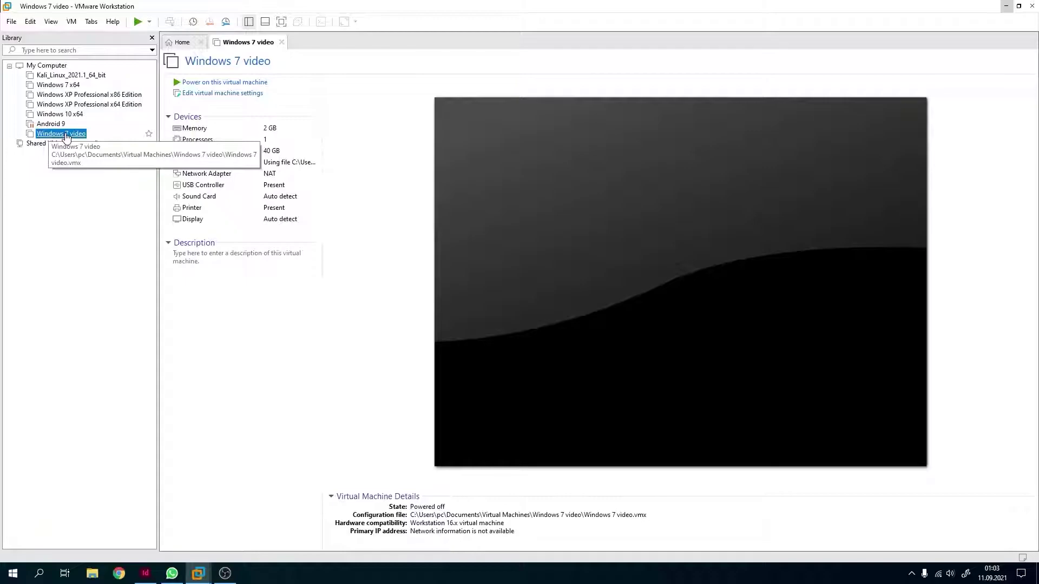
left_click(232, 83)
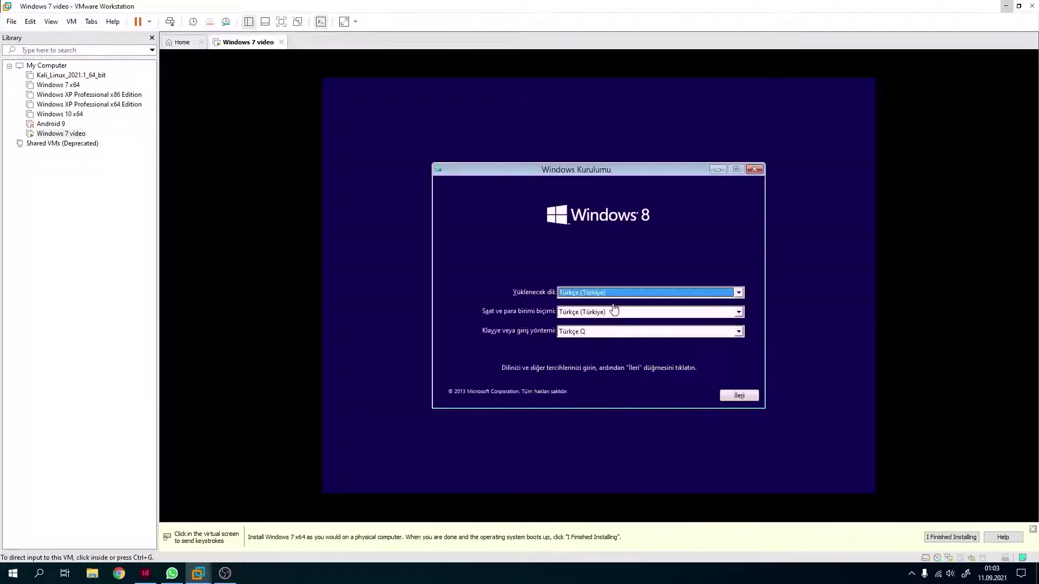
left_click(635, 211)
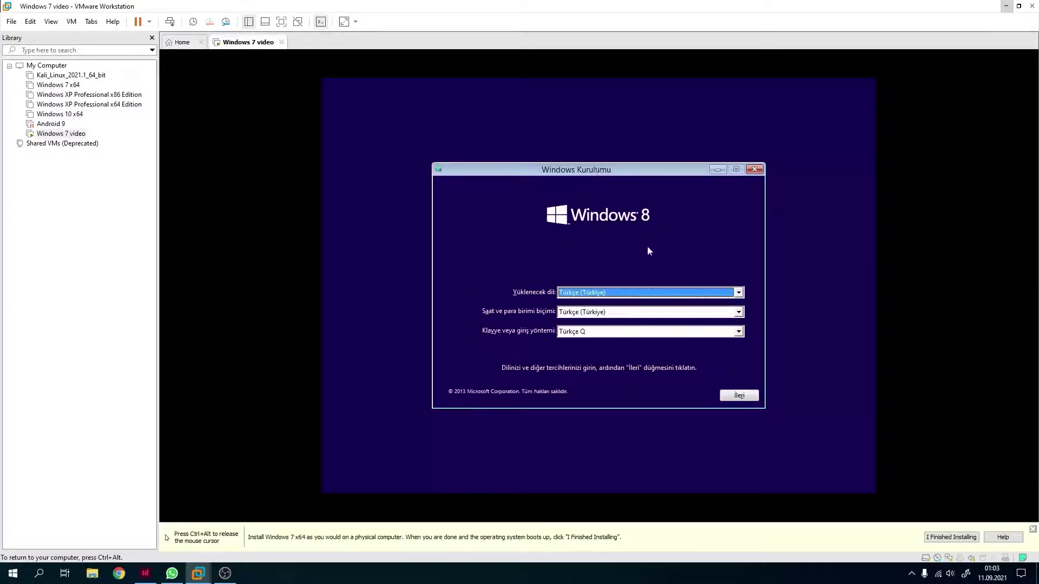
left_click(739, 396)
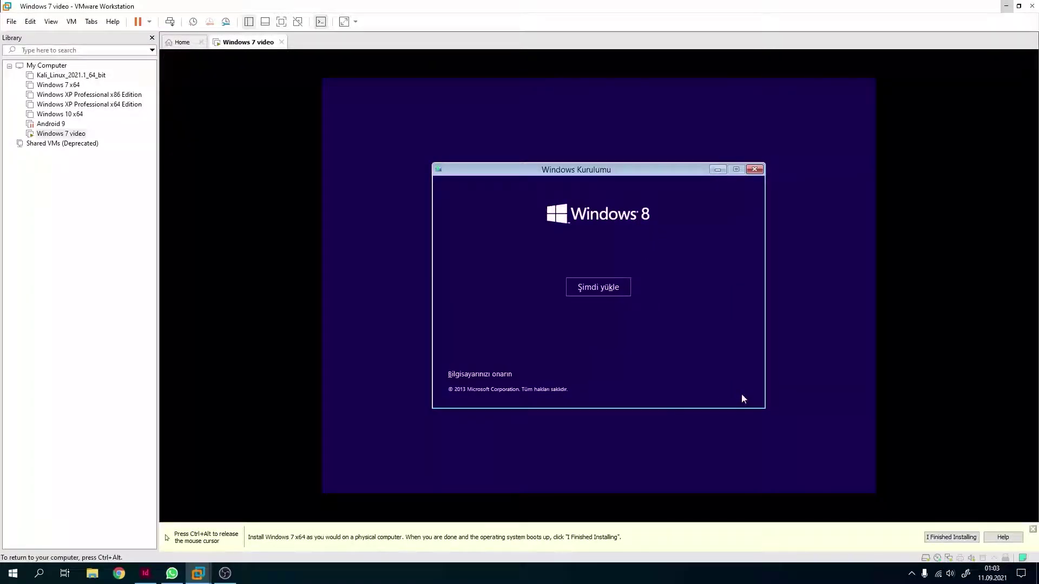
left_click(598, 285)
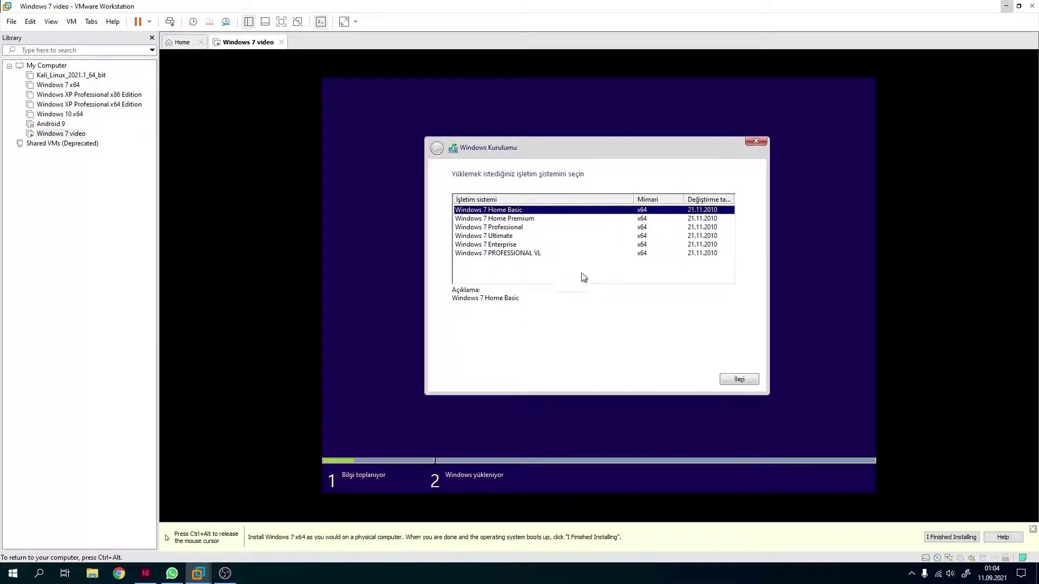
Choose Windows 7 Ultimate x64 as the edition to install and accept the licence terms
left_click(521, 237)
left_click(741, 377)
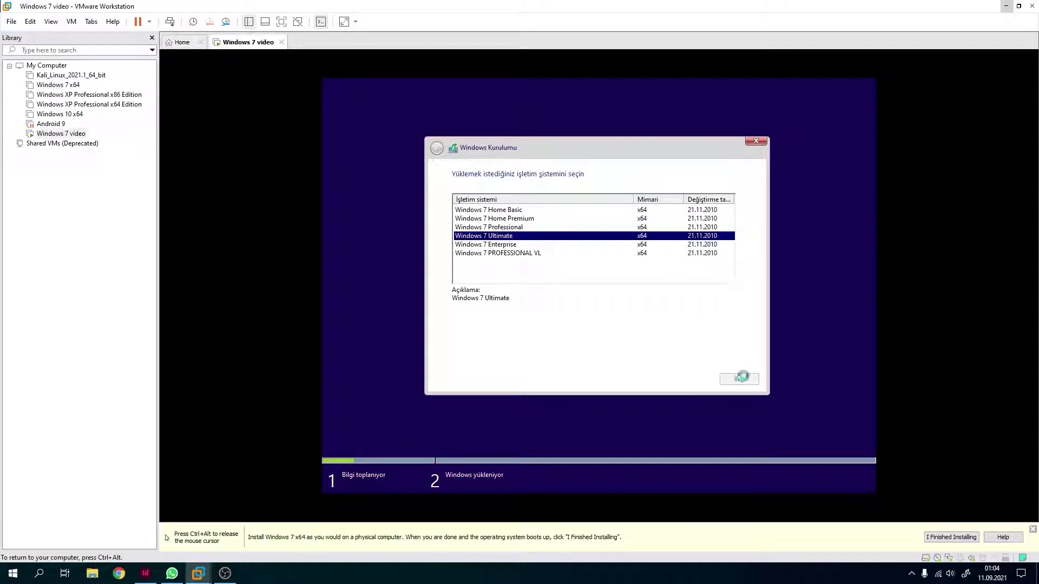
left_click(505, 350)
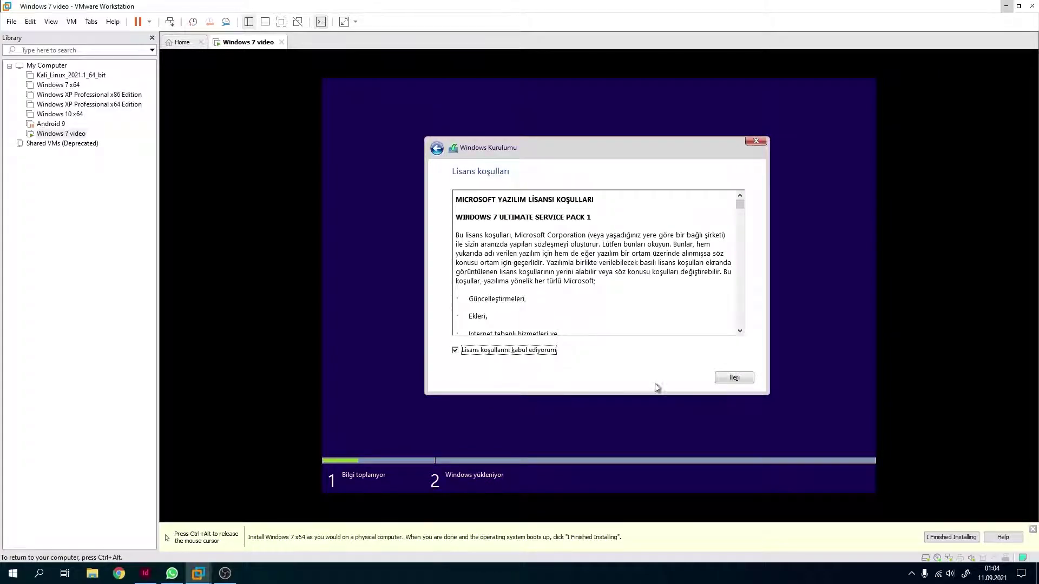
left_click(728, 381)
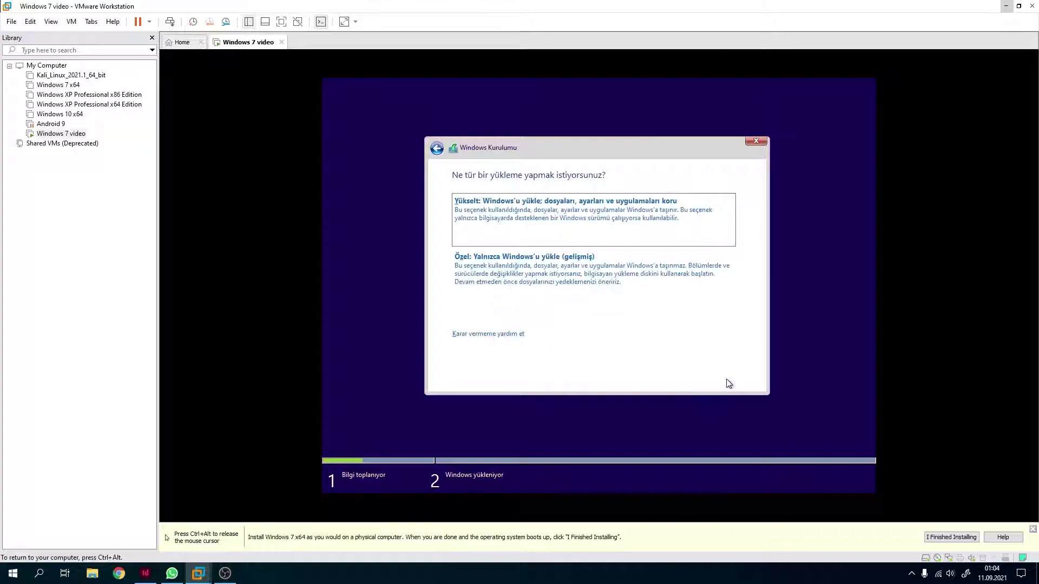
Run a custom (Özel) installation onto the unallocated space of drive 0 and restart the machine when setup requires it
left_click(542, 270)
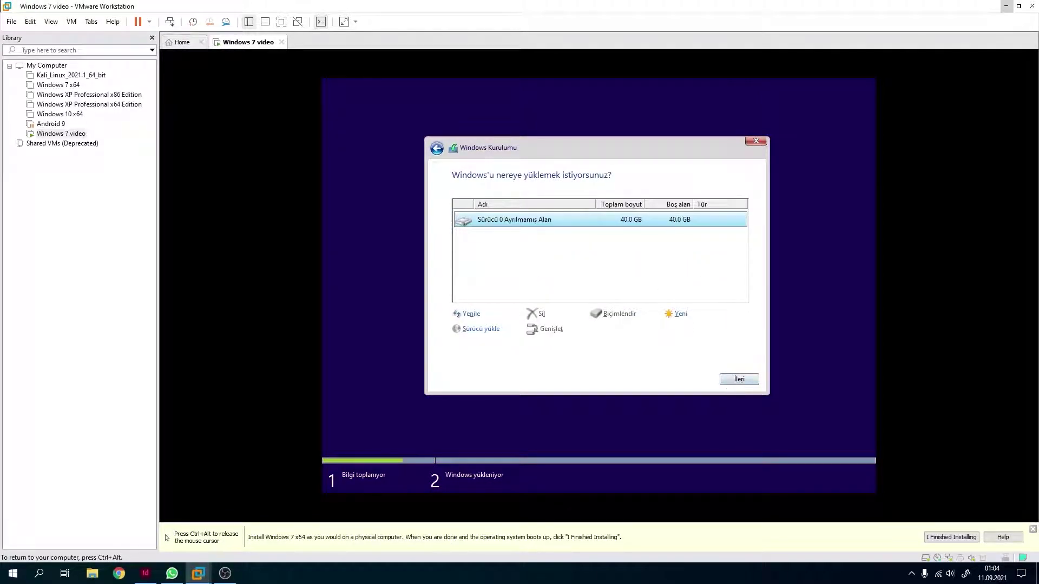
left_click(739, 380)
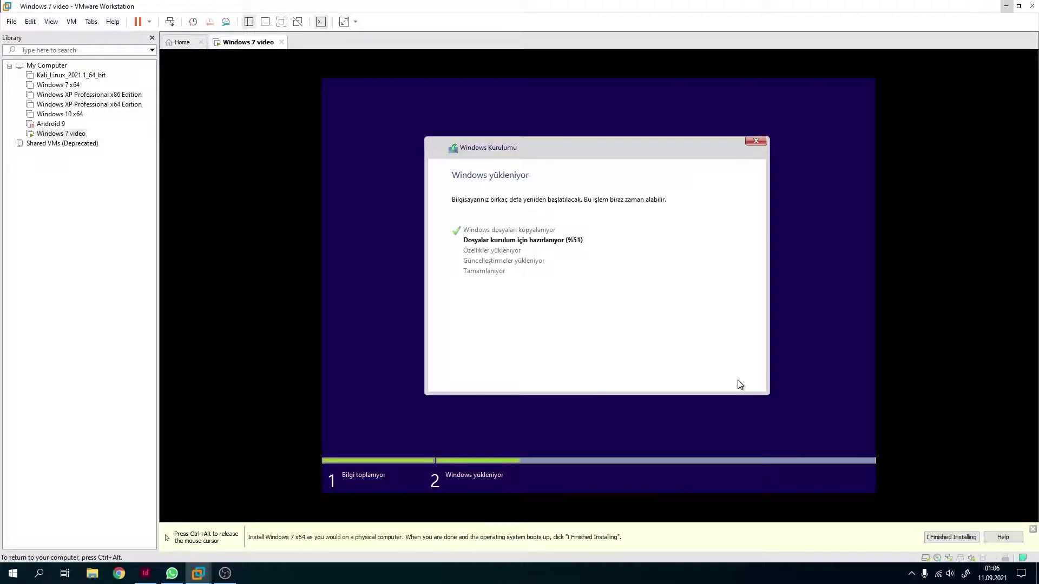
key("ctrl+alt")
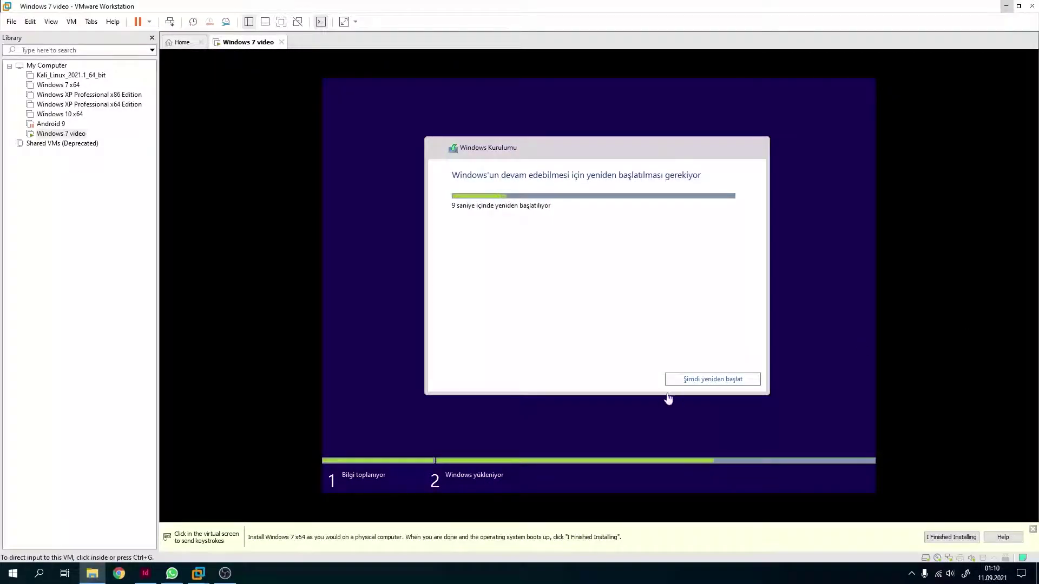
left_click(694, 379)
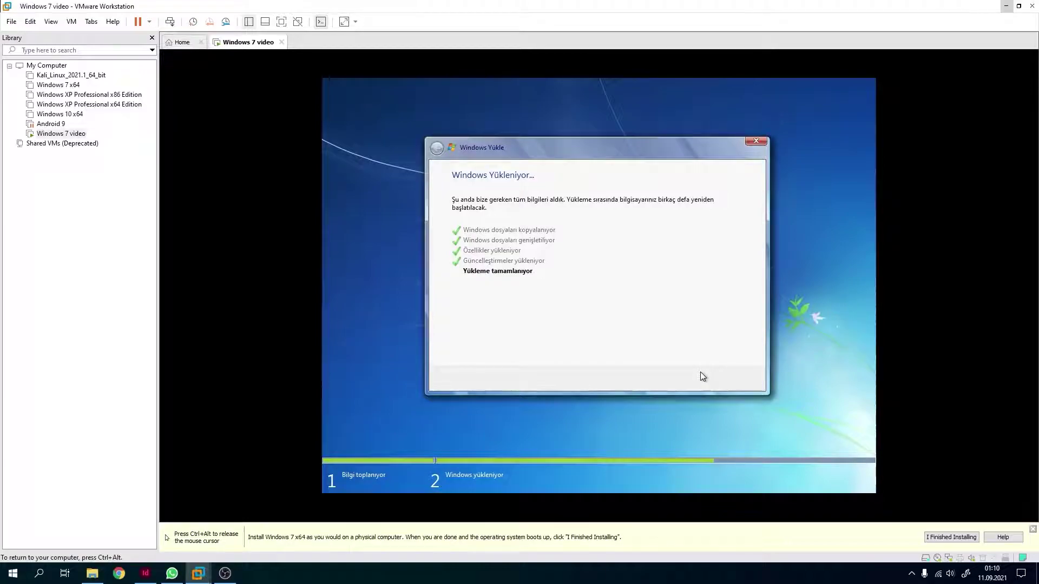
key("ctrl+alt")
key("alt+Tab")
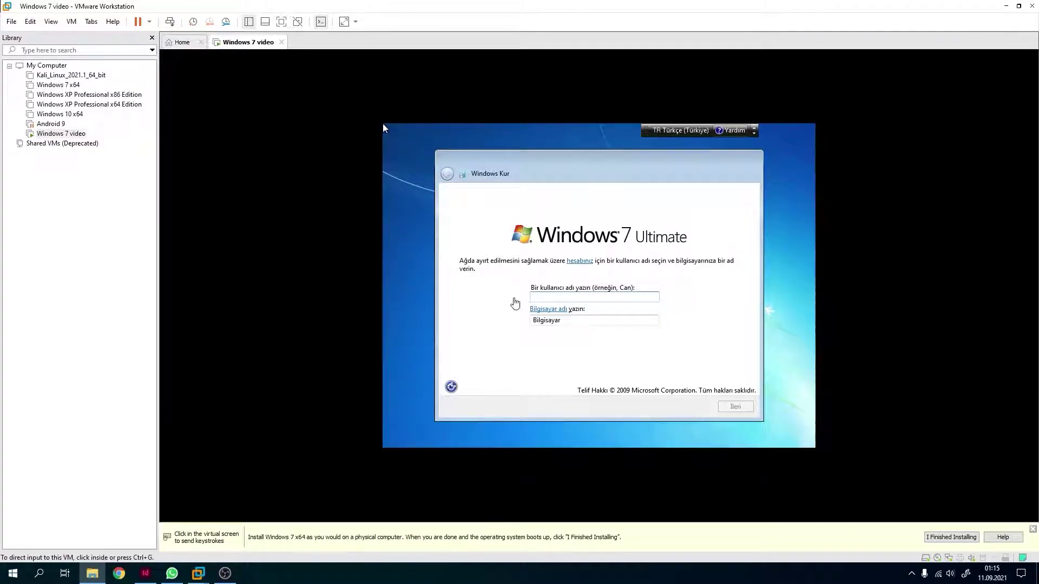
Set the user name to vmware and the computer name to vmwarePC in Windows setup
left_click(555, 296)
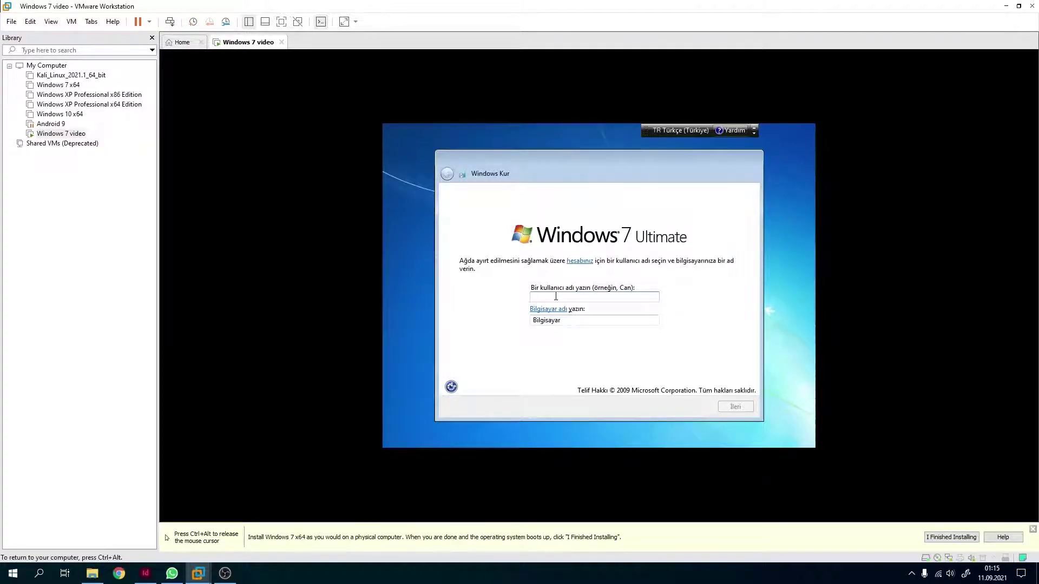
type("vmware")
left_click(735, 406)
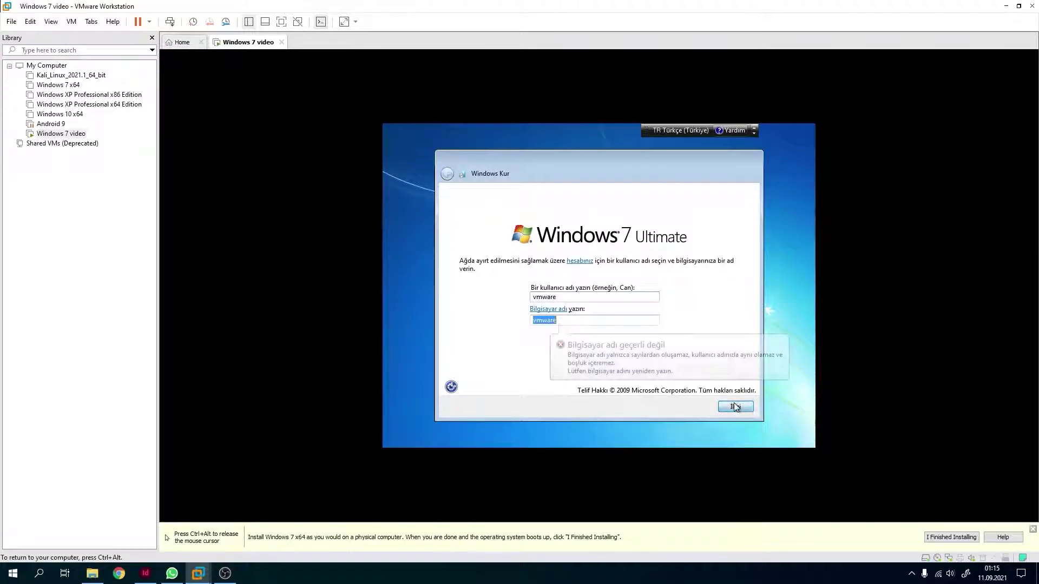
left_click(567, 317)
type("PC")
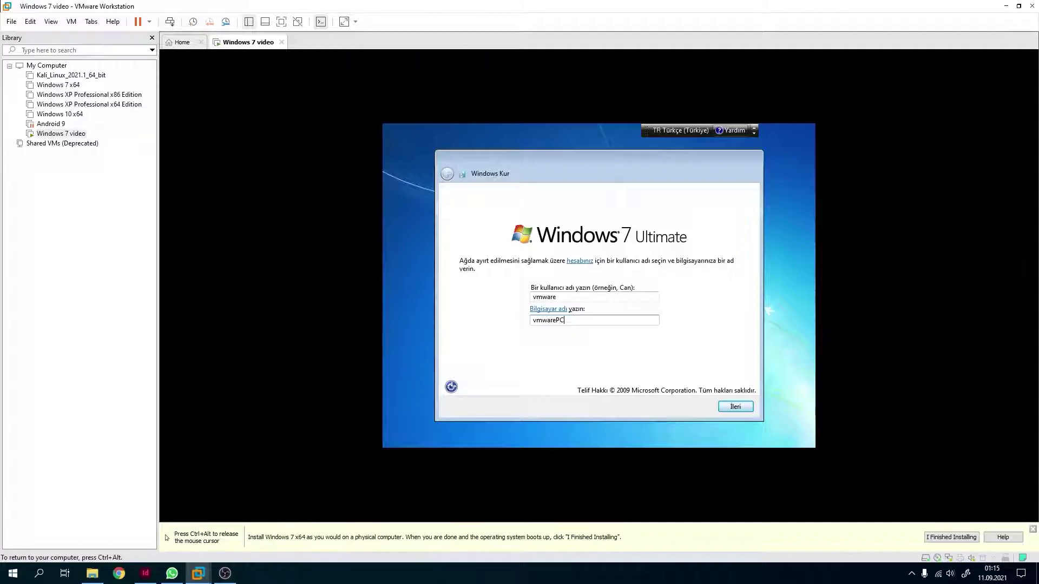
left_click(734, 408)
left_click(735, 408)
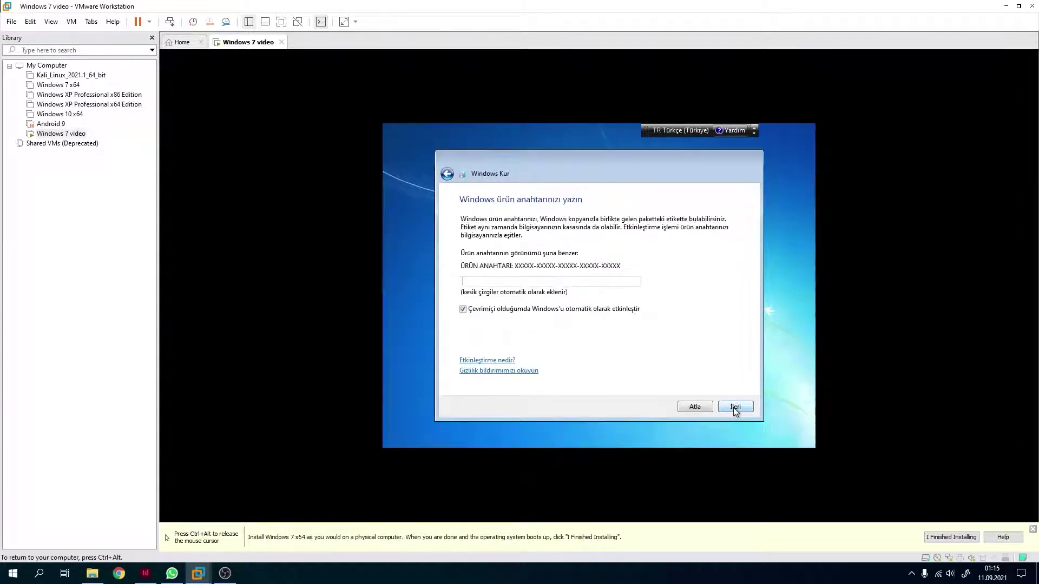
Skip the product key with automatic activation turned off, and postpone the update settings with Daha Sonra Sor
left_click(495, 312)
left_click(699, 408)
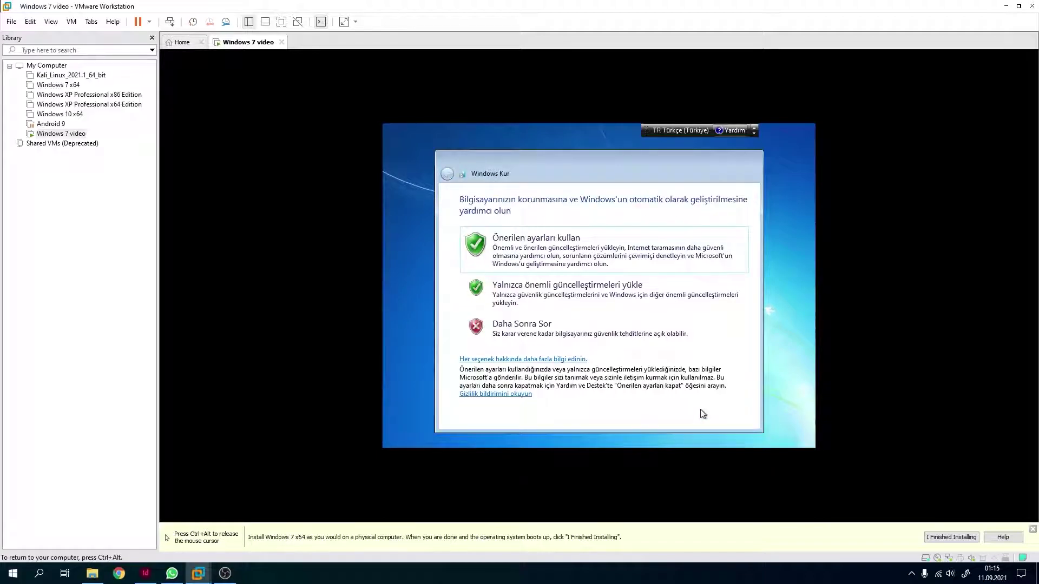
left_click(522, 335)
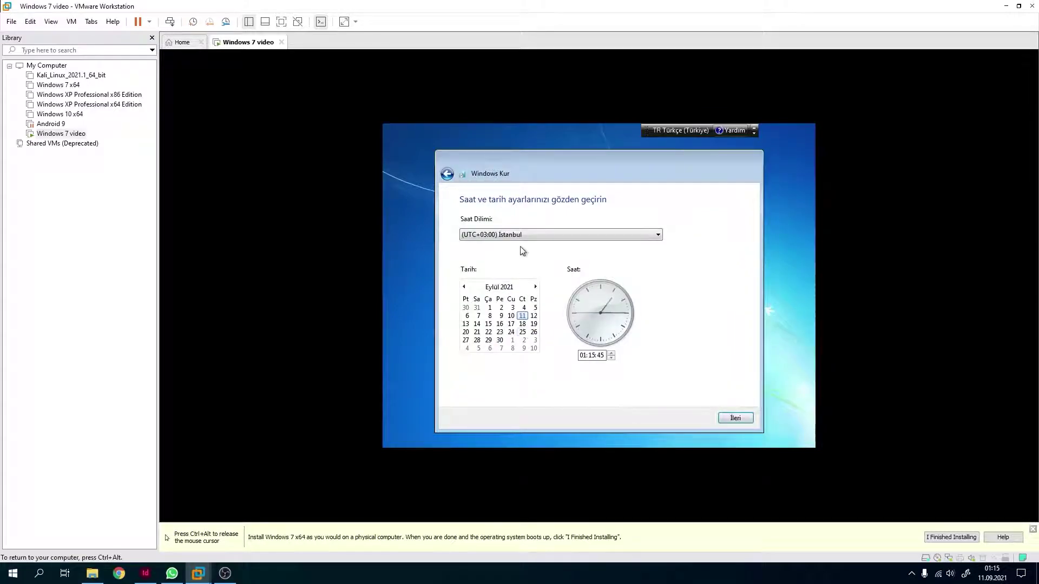
Accept the (UTC+03:00) İstanbul time zone with the displayed date and time, and choose Ev ağı as the network location
left_click(737, 418)
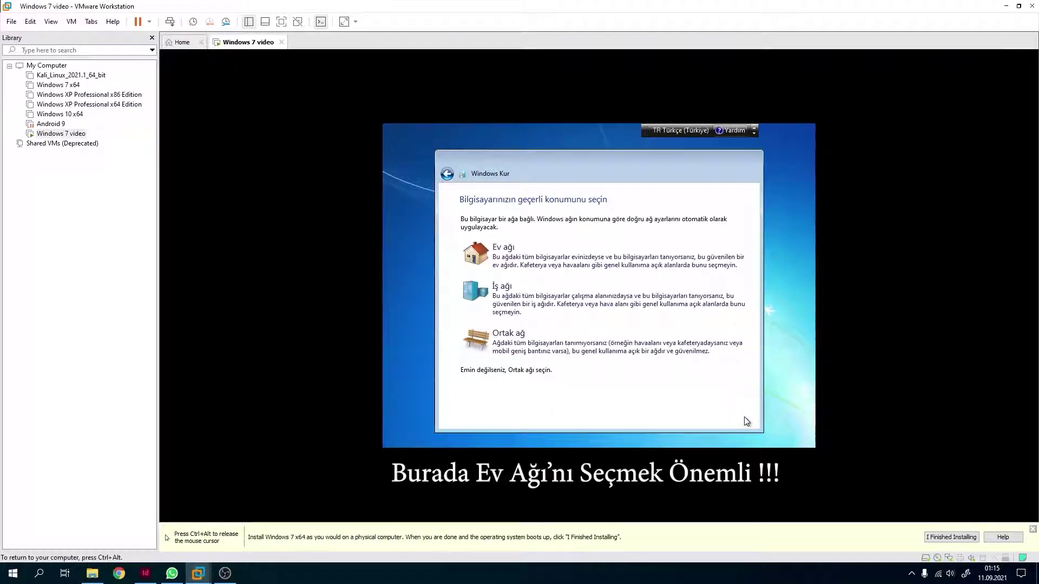
left_click(528, 259)
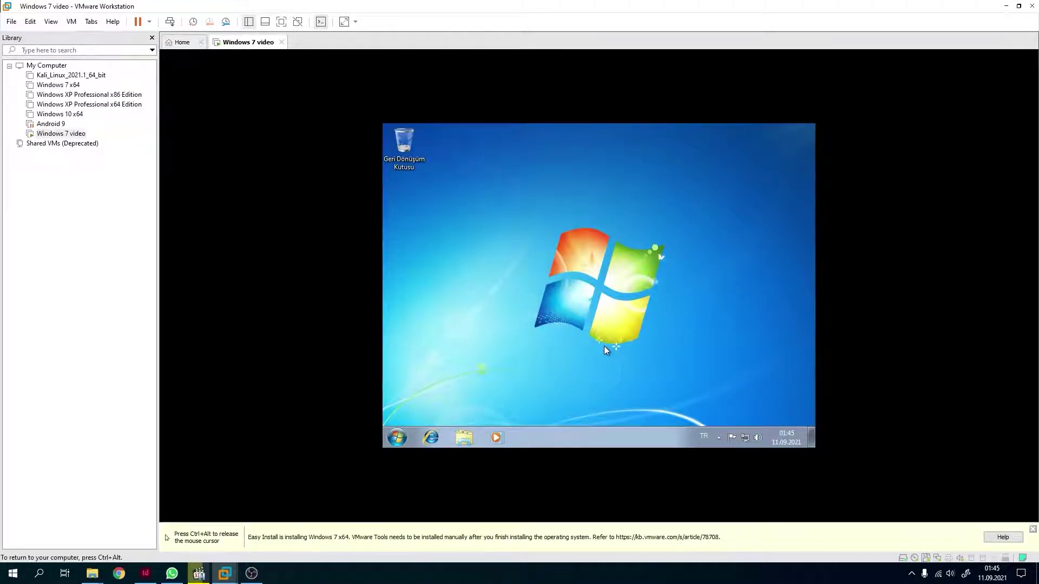
Try to transfer the Vmware Tools archive from the host desktop directly onto the Windows 7 virtual machine's desktop
left_click(1005, 6)
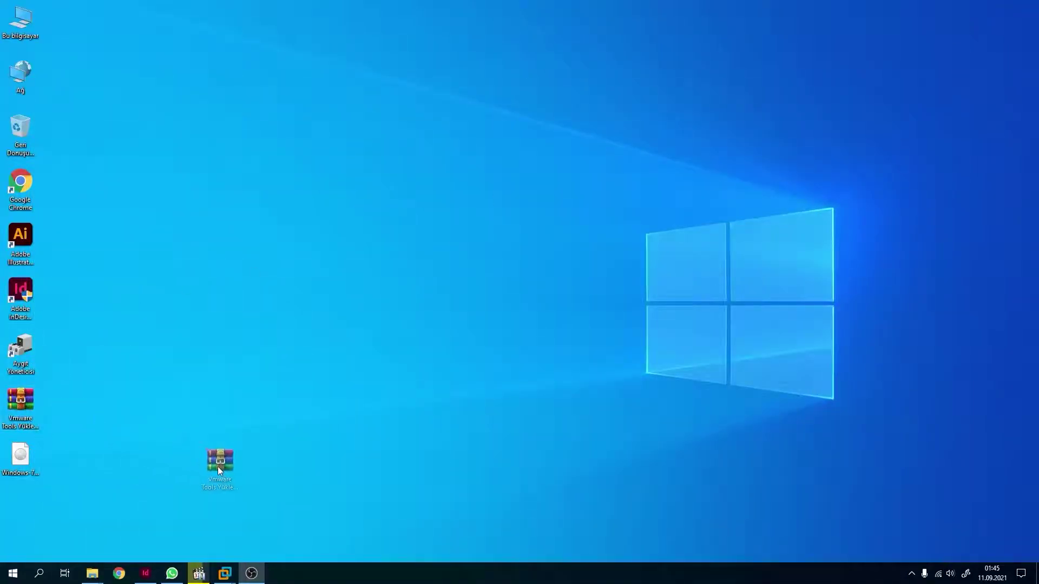
left_click_drag(245, 526, 574, 278)
left_click(577, 278)
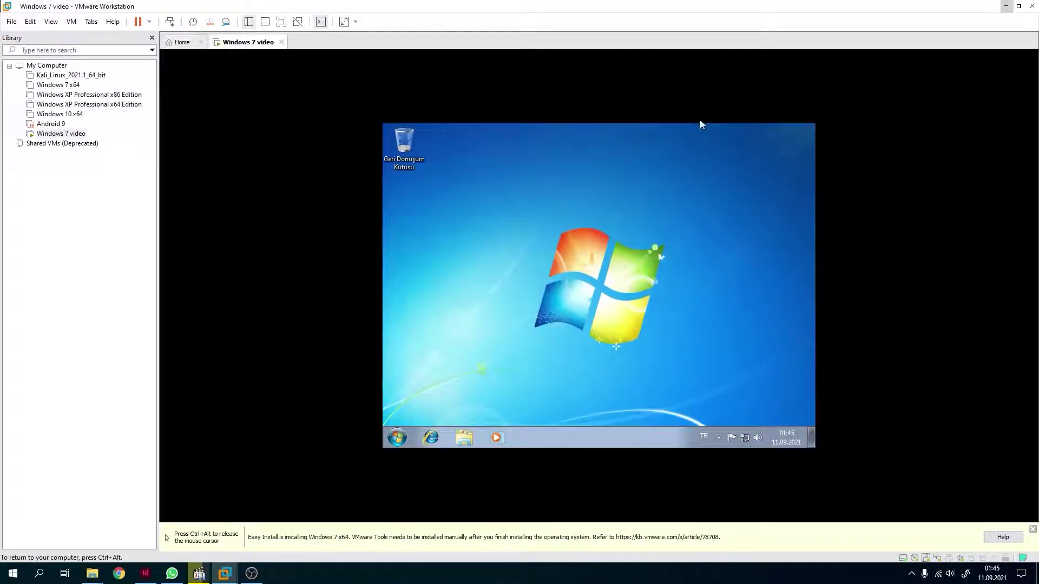
Extract the Vmware Tools Yükleyebilmek için archive on the host into its own folder and move that folder to the middle of the desktop
left_click(1005, 6)
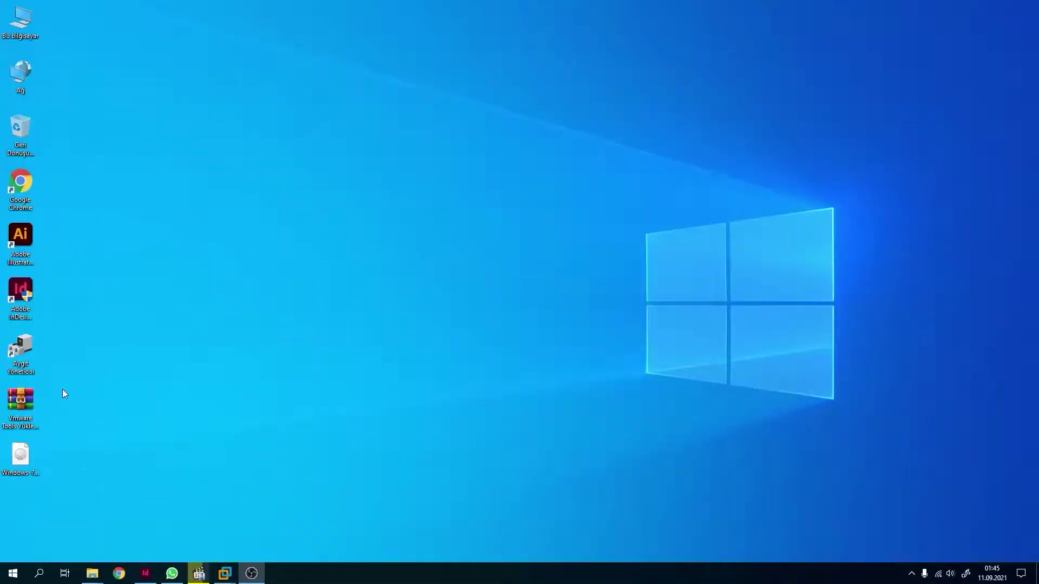
right_click(24, 403)
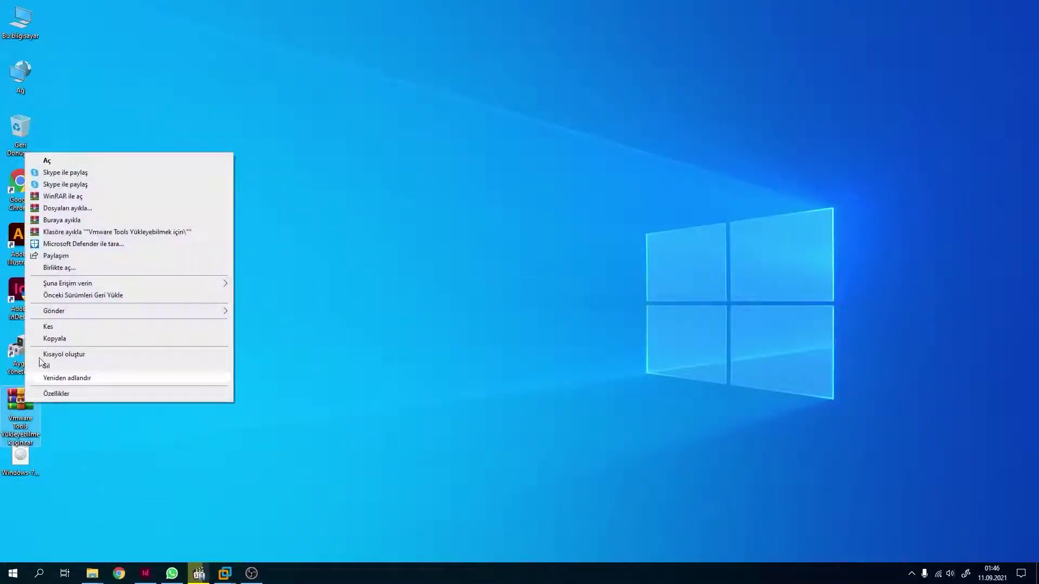
left_click(62, 232)
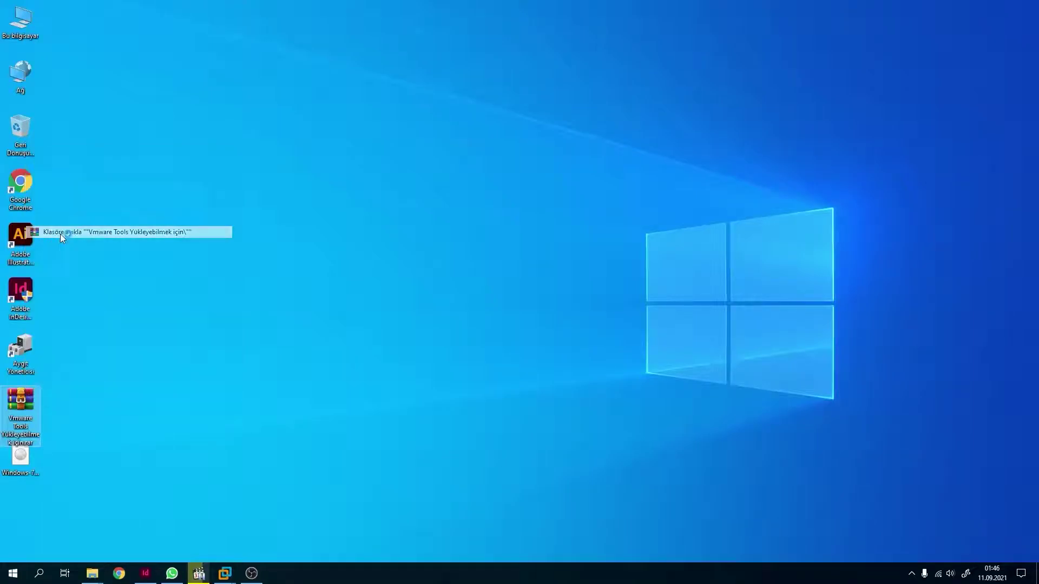
left_click_drag(20, 516, 394, 245)
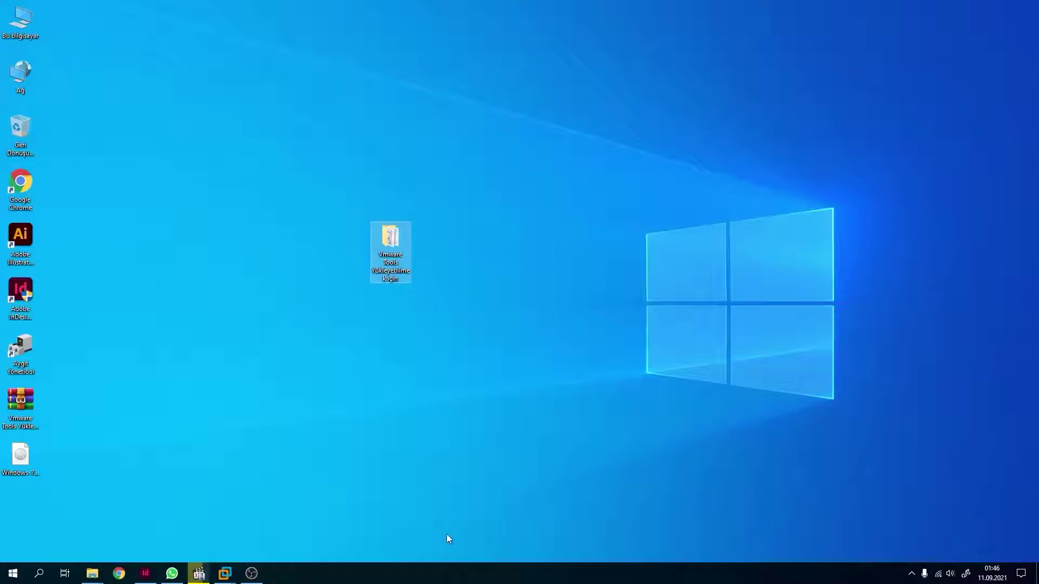
Check the network connection status of the Windows 7 video virtual machine
left_click(225, 573)
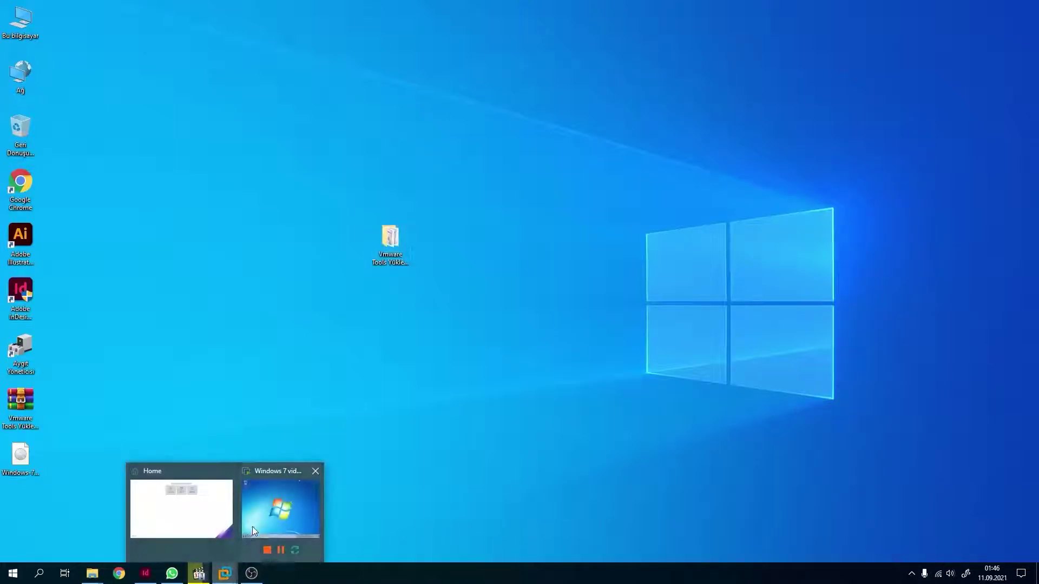
left_click(258, 511)
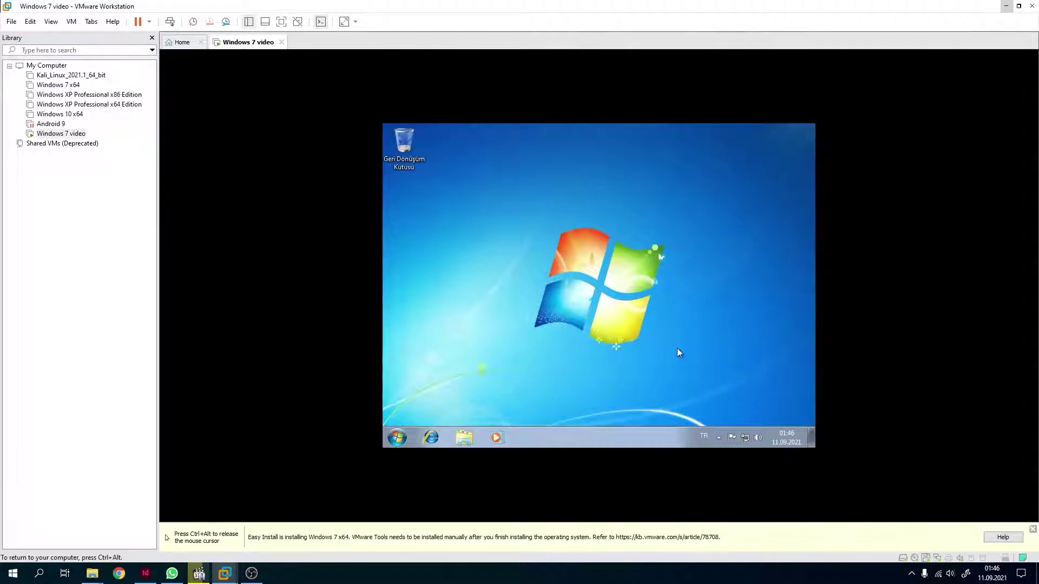
mouse_move(745, 443)
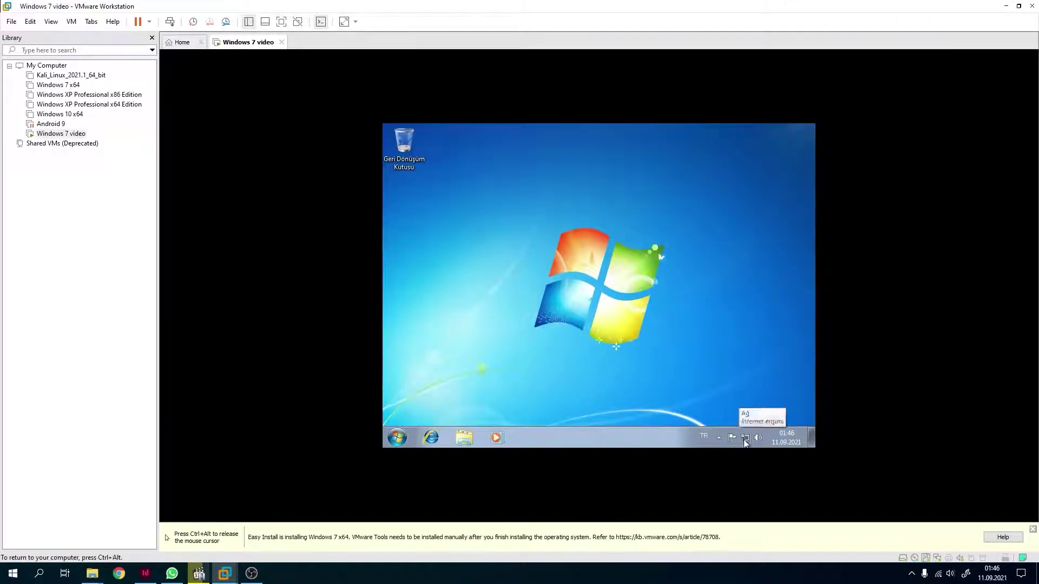
key("ctrl+alt")
Turn on advanced sharing for the host's Vmware Tools Yükleyebilmek için folder, granting Everyone full control (Tam Denetim)
left_click(1006, 6)
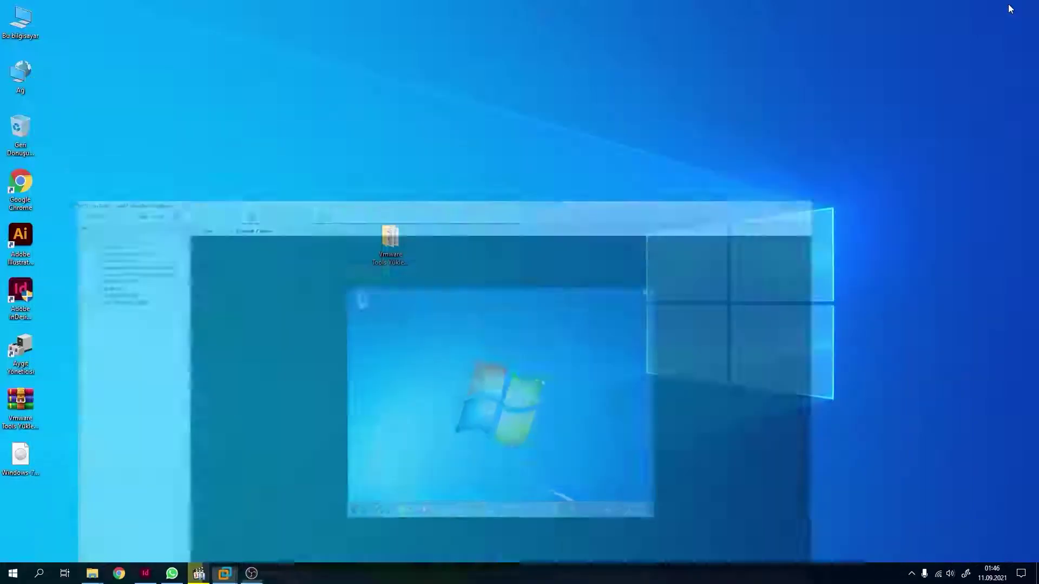
right_click(394, 242)
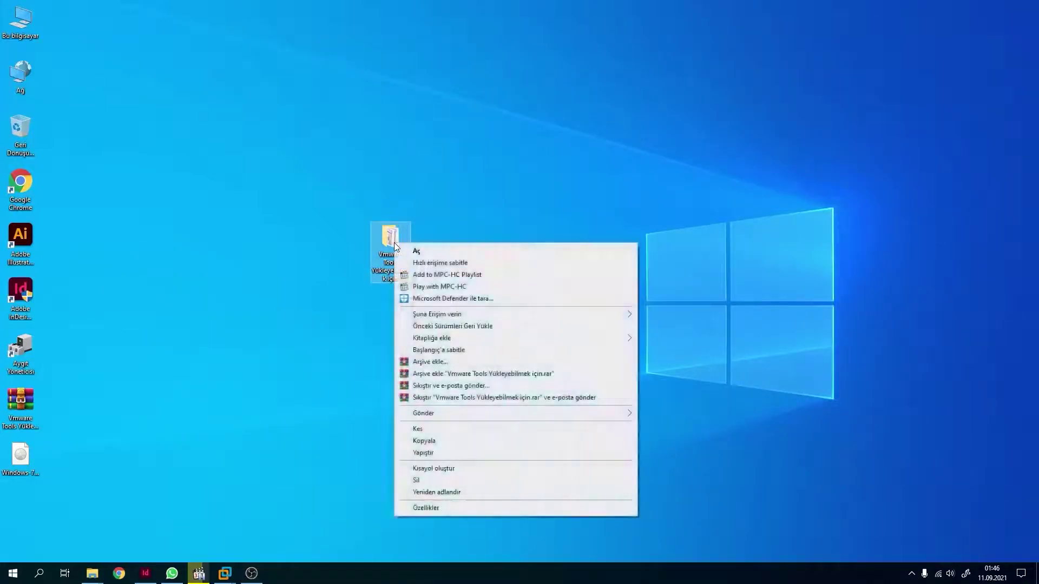
left_click(443, 508)
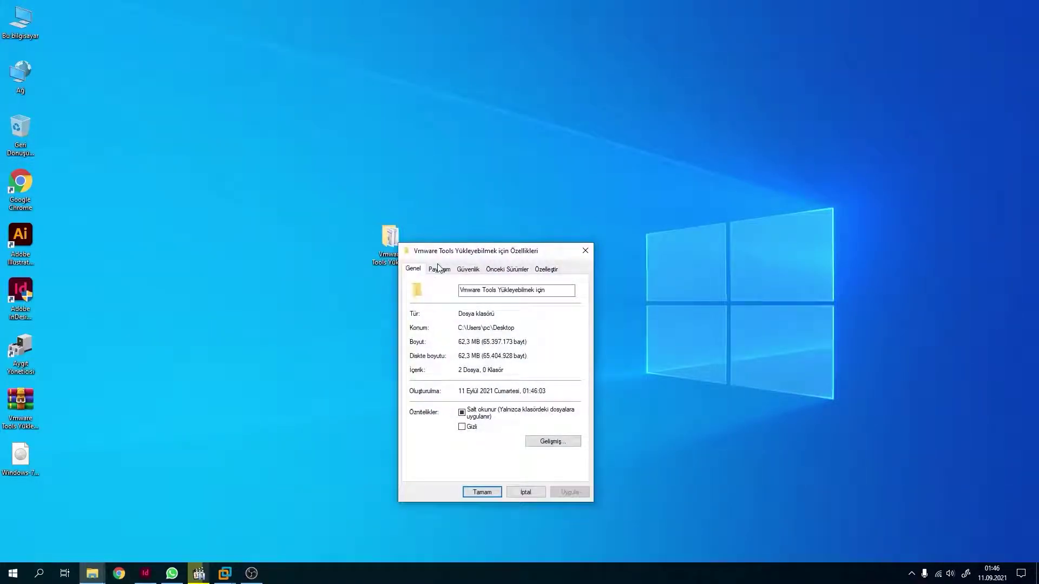
left_click(435, 270)
left_click(439, 398)
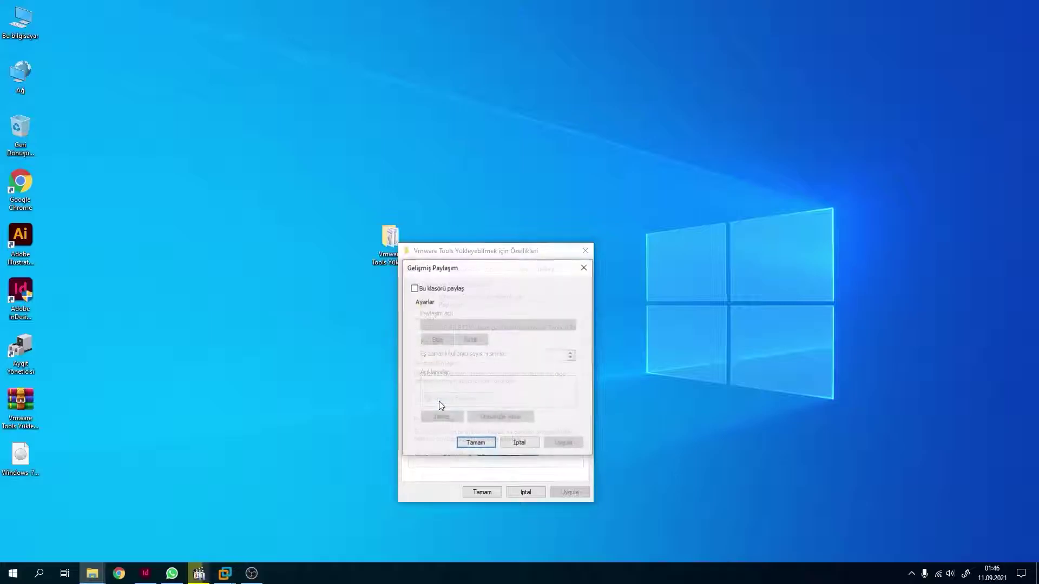
left_click(444, 291)
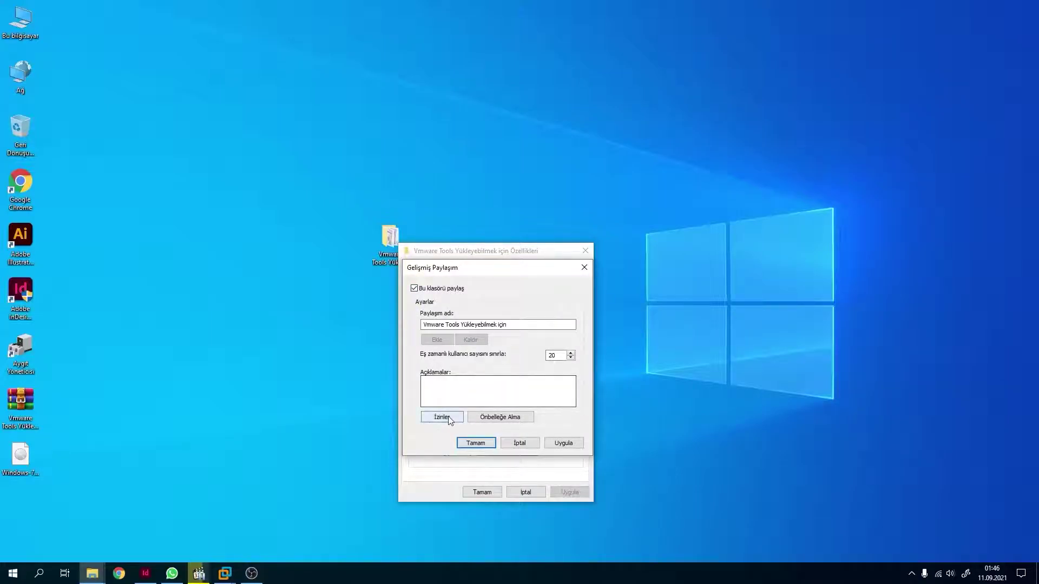
left_click(447, 416)
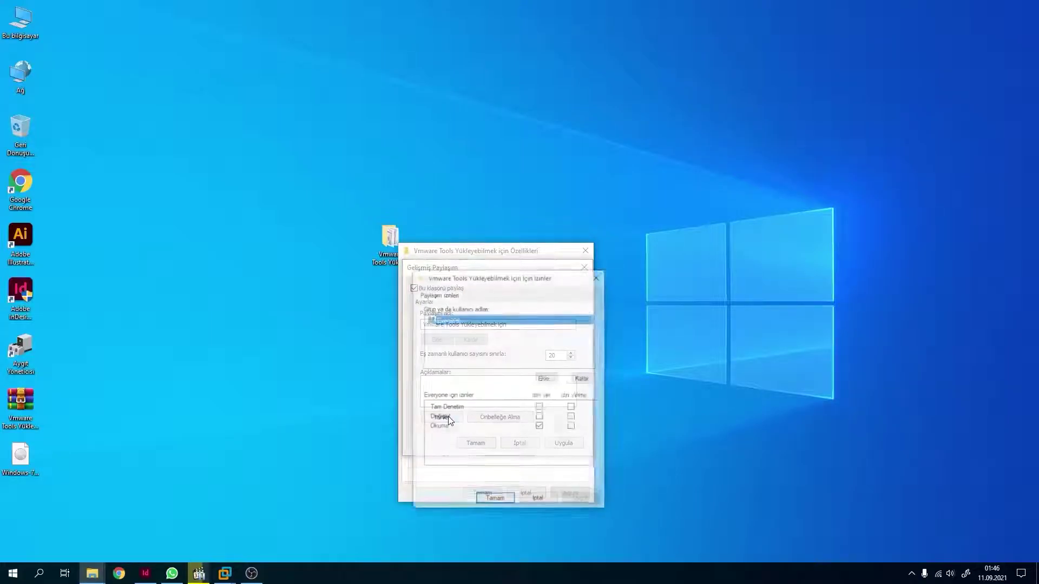
left_click(540, 407)
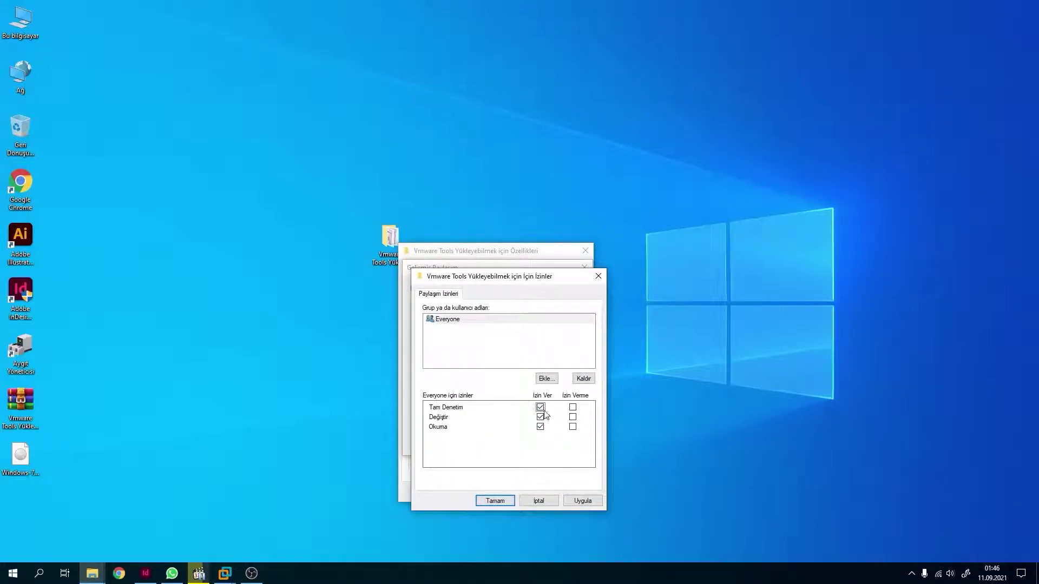
left_click(495, 498)
left_click(476, 446)
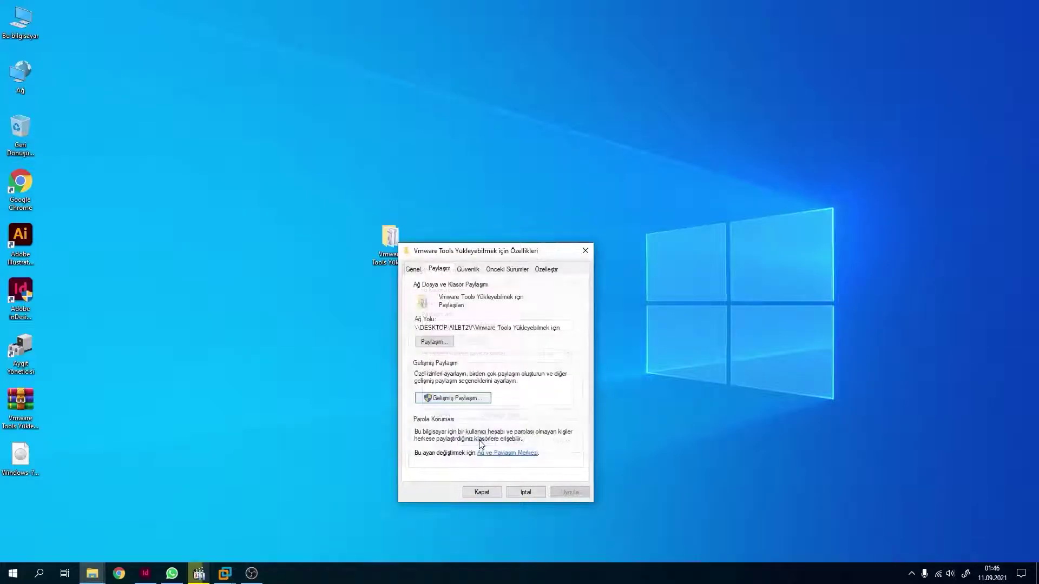
Add Everyone to the people the folder is shared with, share it and close the folder's properties
left_click(433, 342)
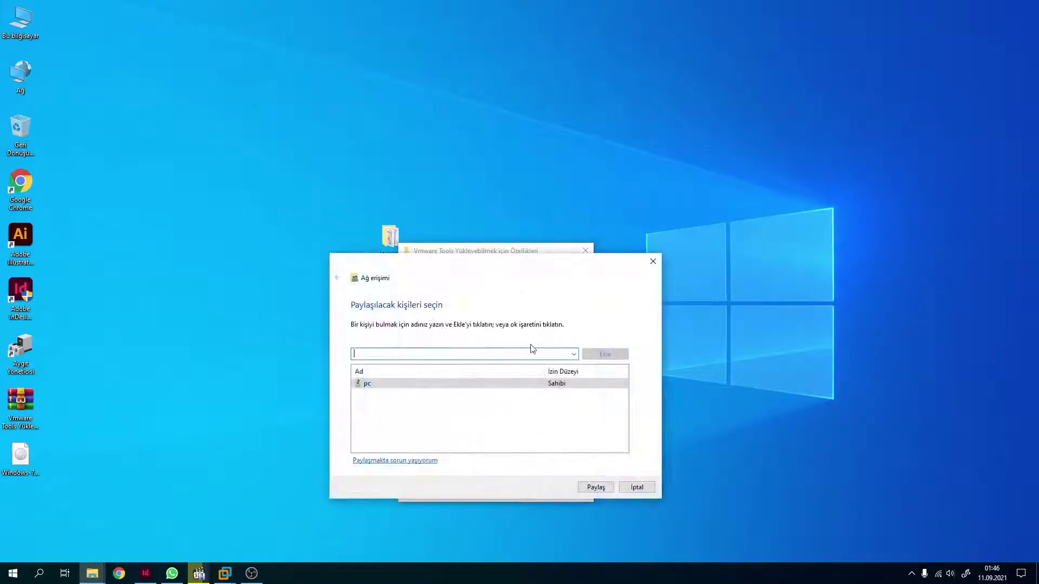
left_click(573, 354)
left_click(418, 381)
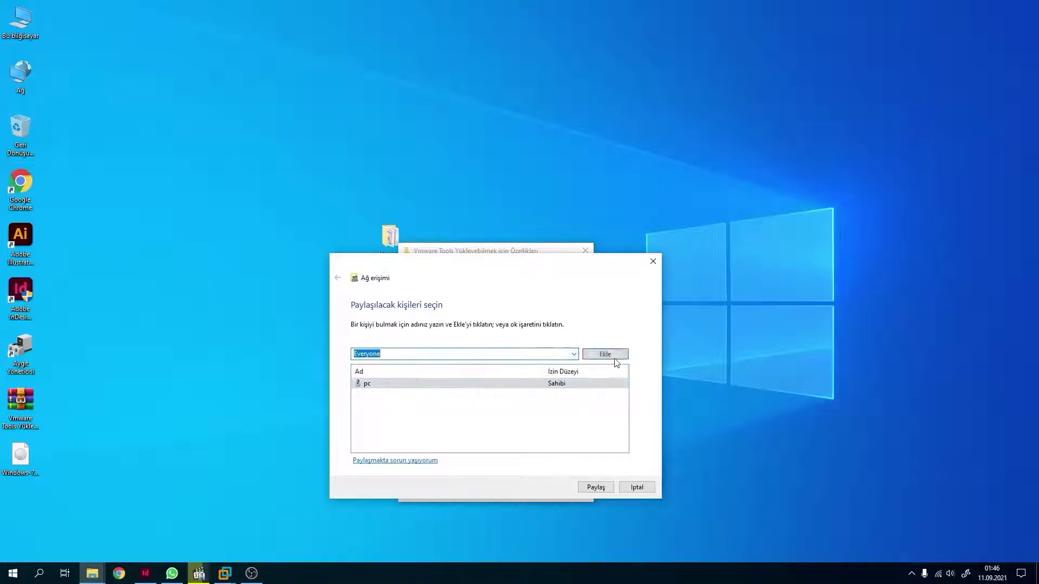
left_click(606, 354)
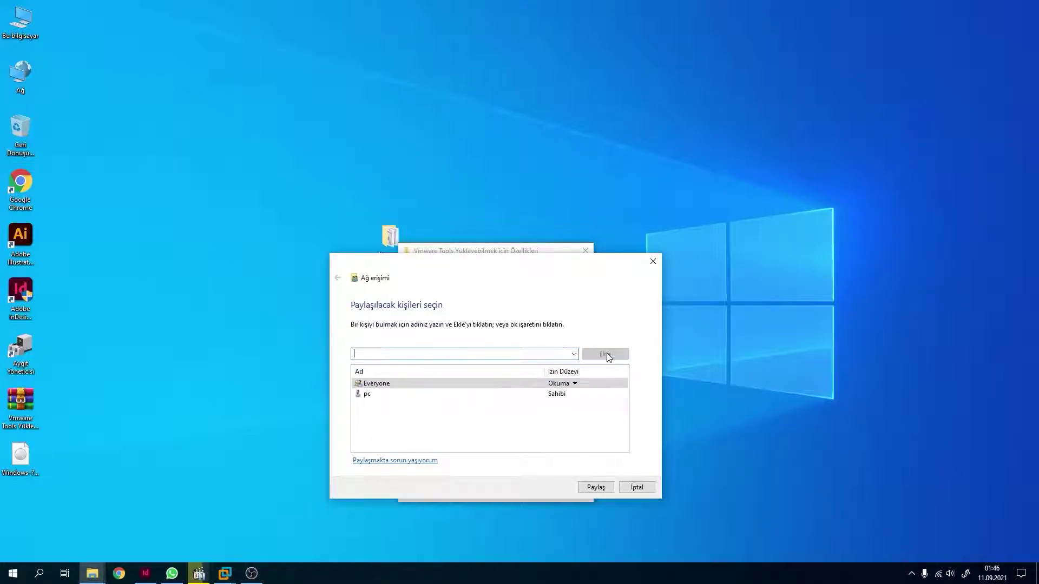
left_click(574, 383)
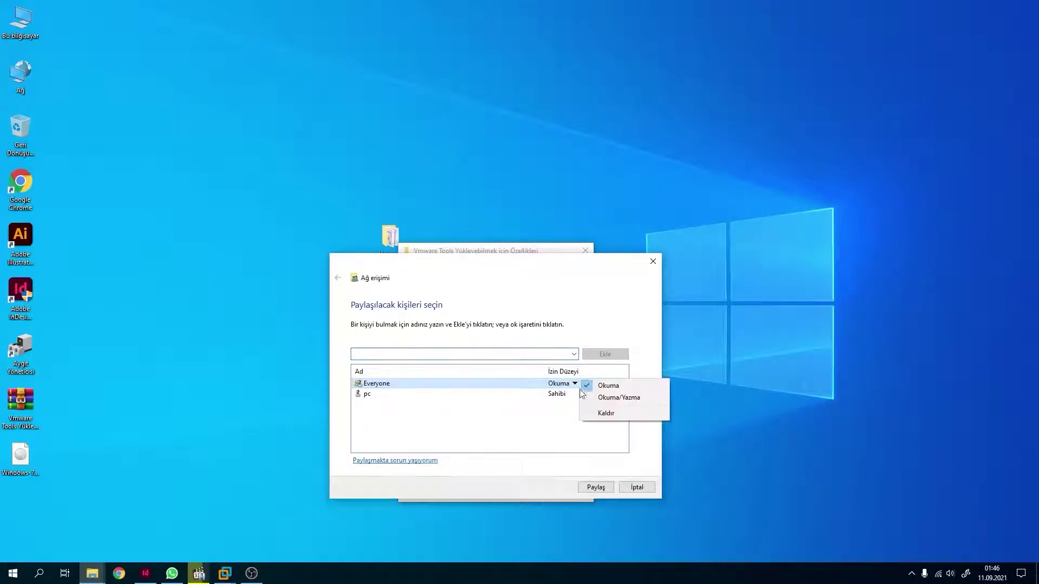
left_click(595, 488)
left_click(637, 487)
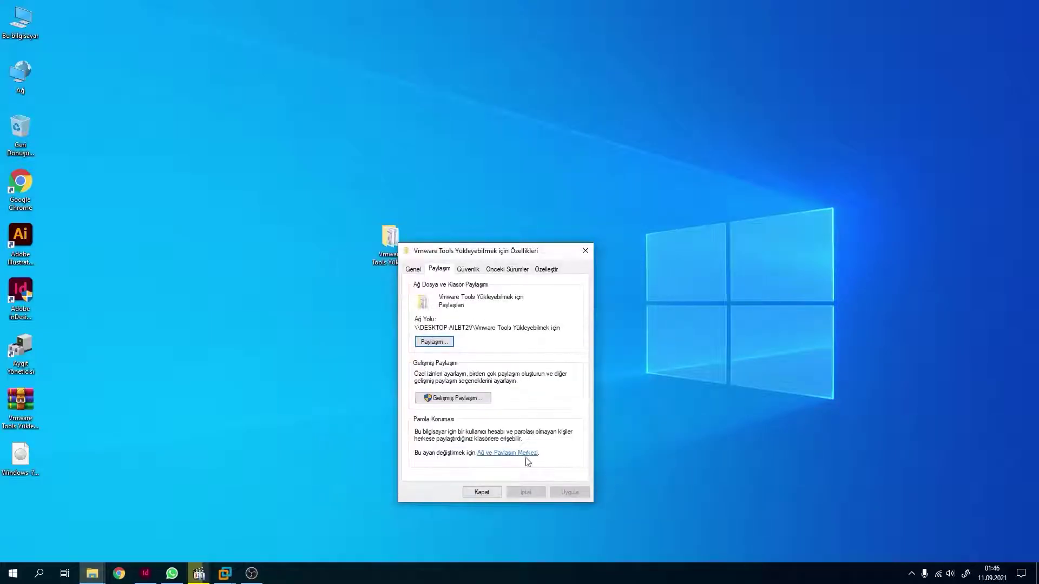
left_click(489, 492)
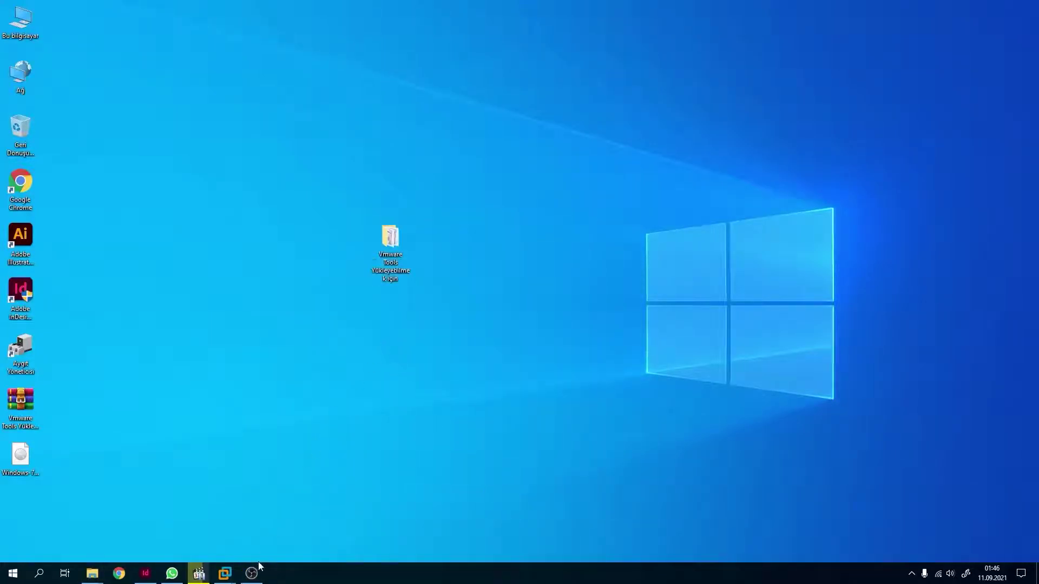
Show the Bilgisayar and Ağ icons on the Windows 7 virtual machine's desktop through the personalization settings
mouse_move(227, 577)
left_click(284, 503)
left_click(433, 271)
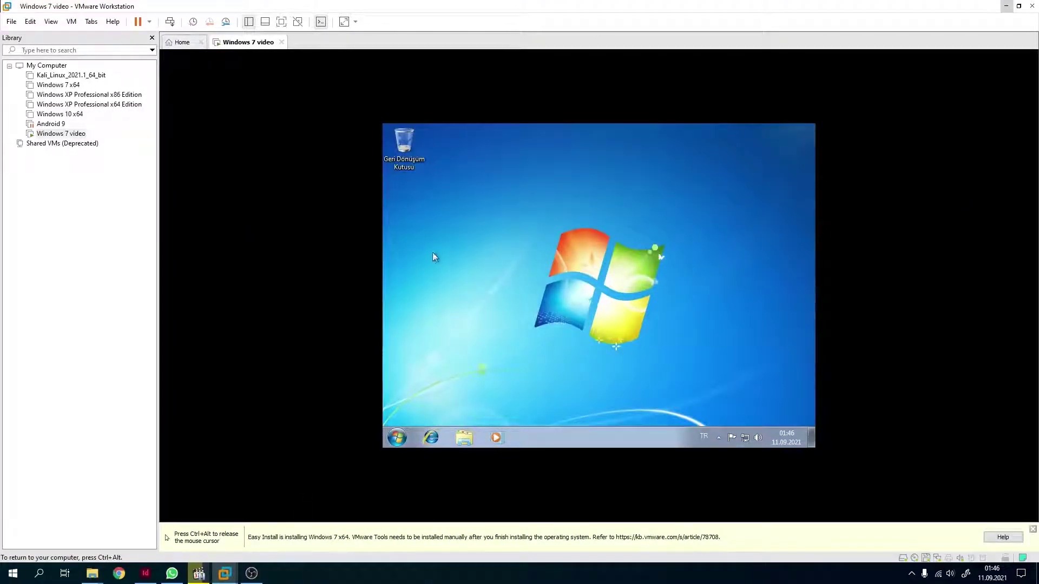
right_click(478, 205)
left_click(518, 321)
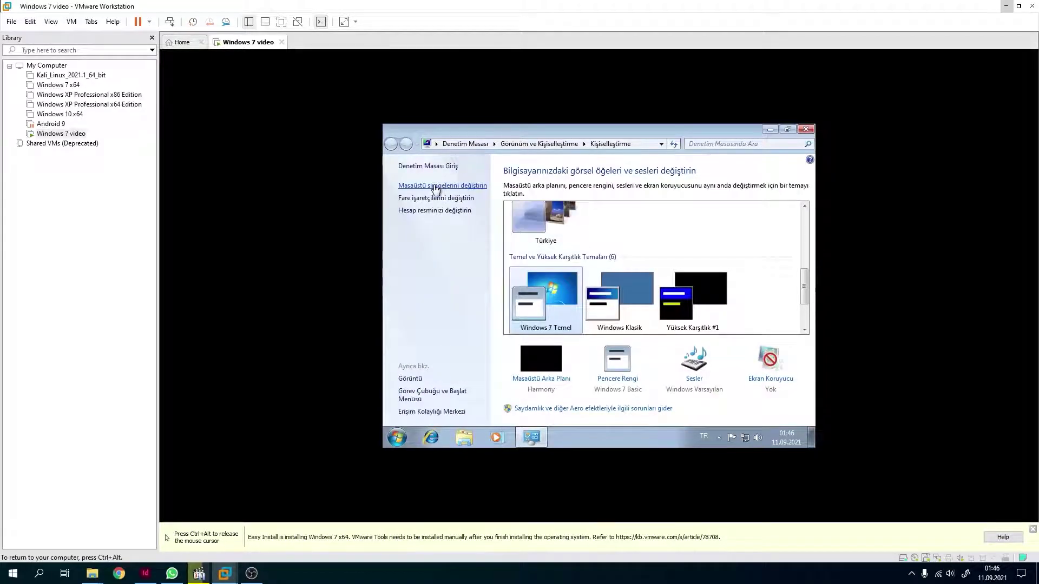
left_click(440, 186)
left_click(488, 227)
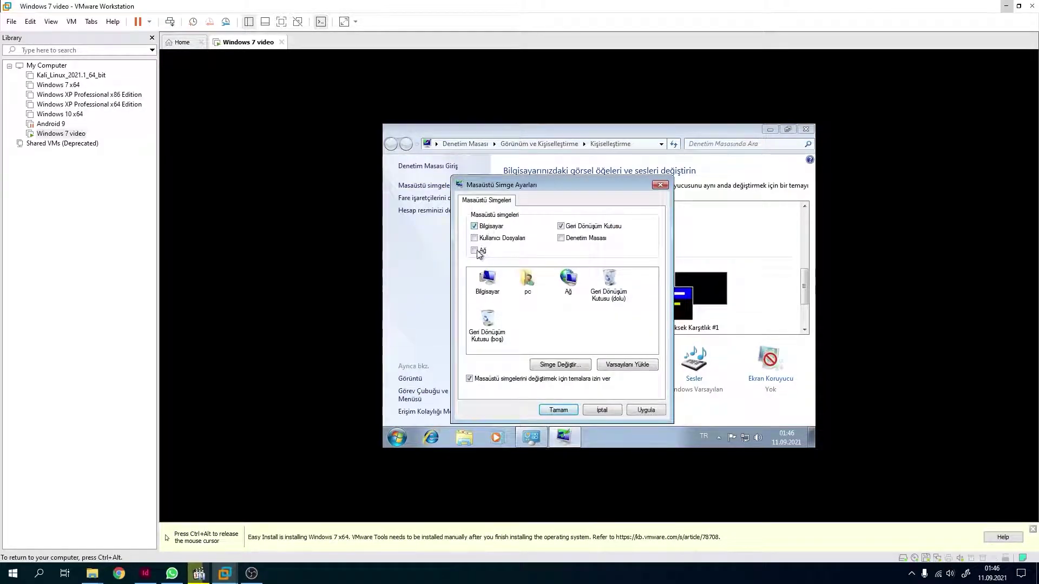
left_click(558, 409)
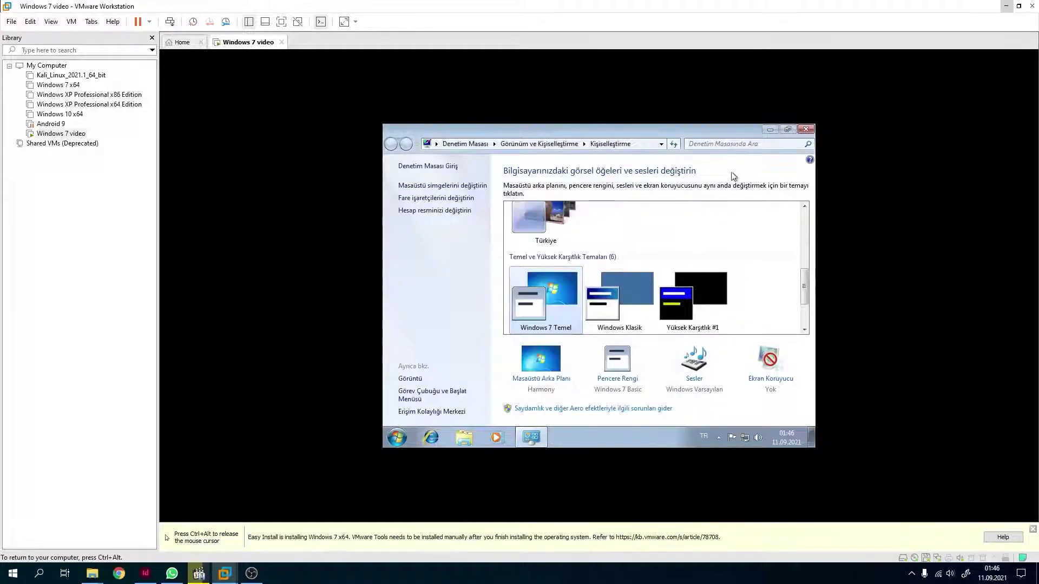
left_click(806, 129)
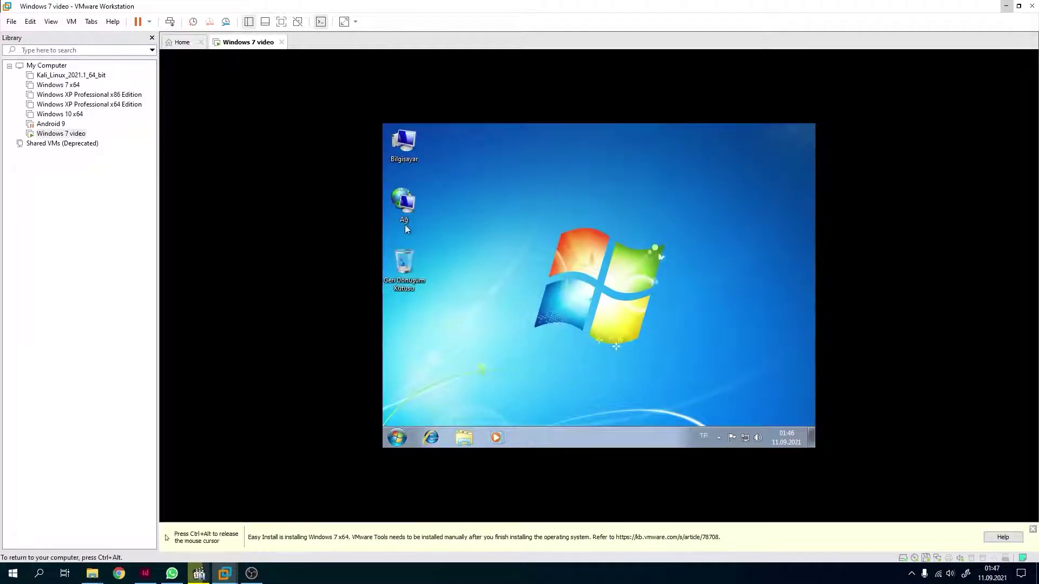
Browse the network from the virtual machine to DESKTOP-AILBT2V and open its Vmware Tools Yükleyebilmek için share
double_click(404, 204)
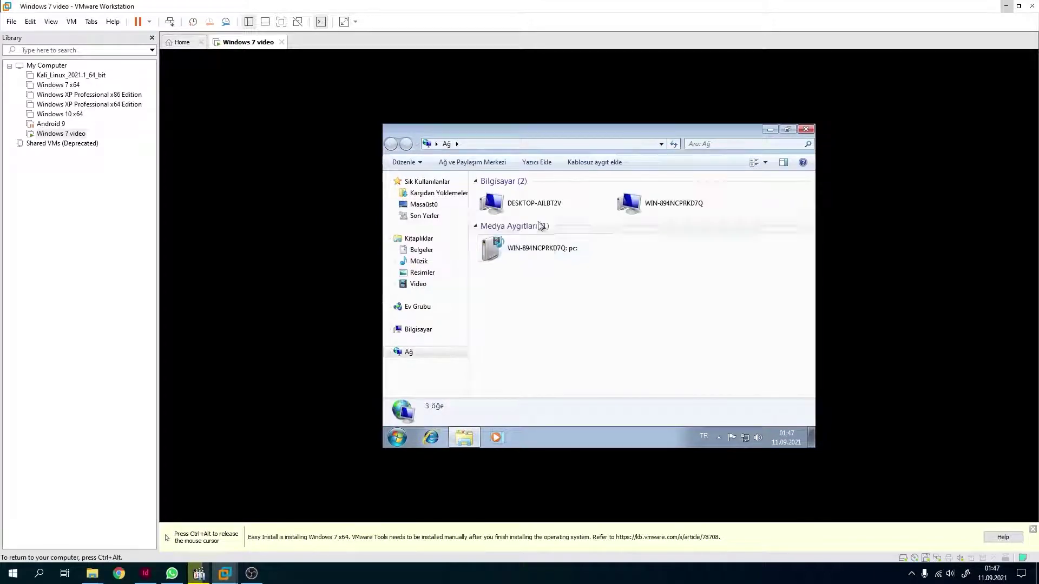
left_click(510, 207)
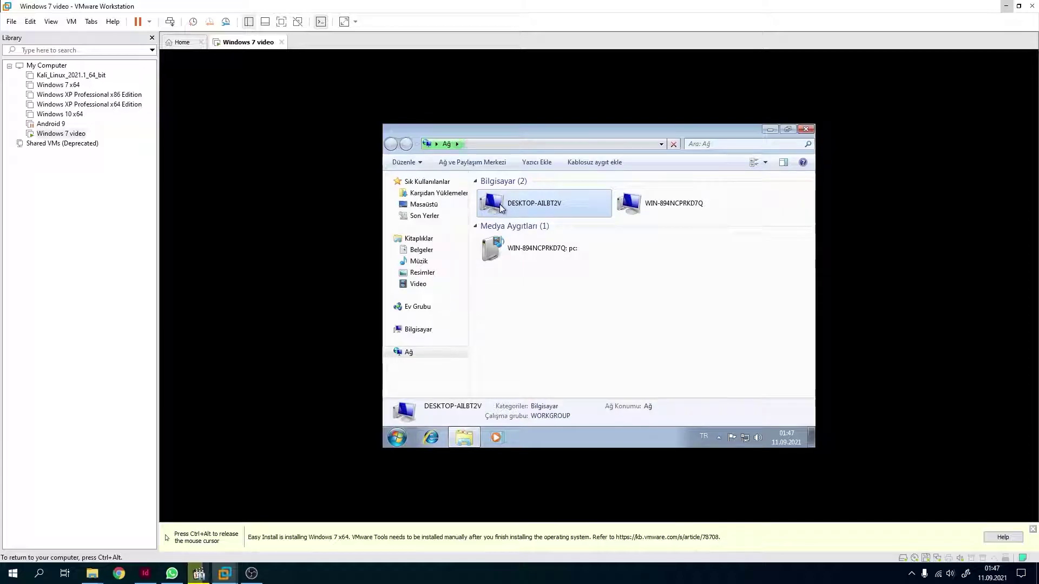
double_click(500, 205)
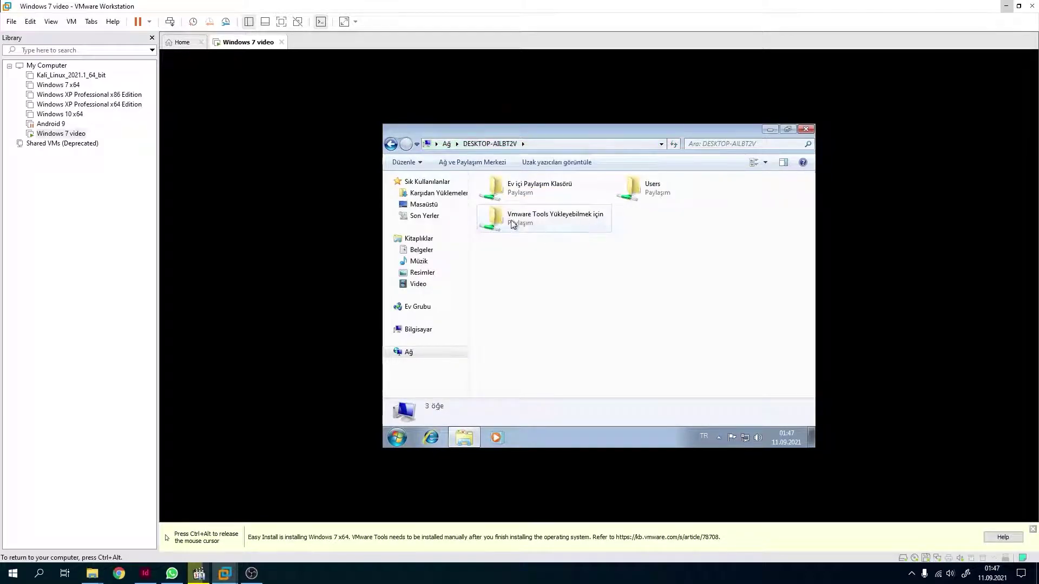
left_click(531, 227)
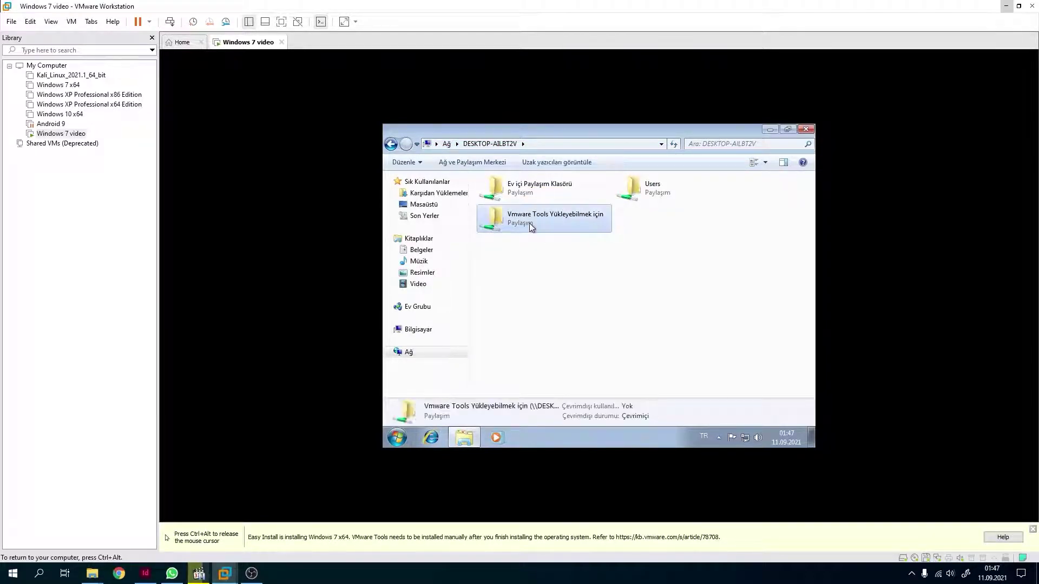
double_click(531, 227)
Copy both windows6.1 update packages from the Vmware Tools Yükleyebilmek için share and close the folder window
left_click_drag(564, 231, 527, 192)
right_click(527, 192)
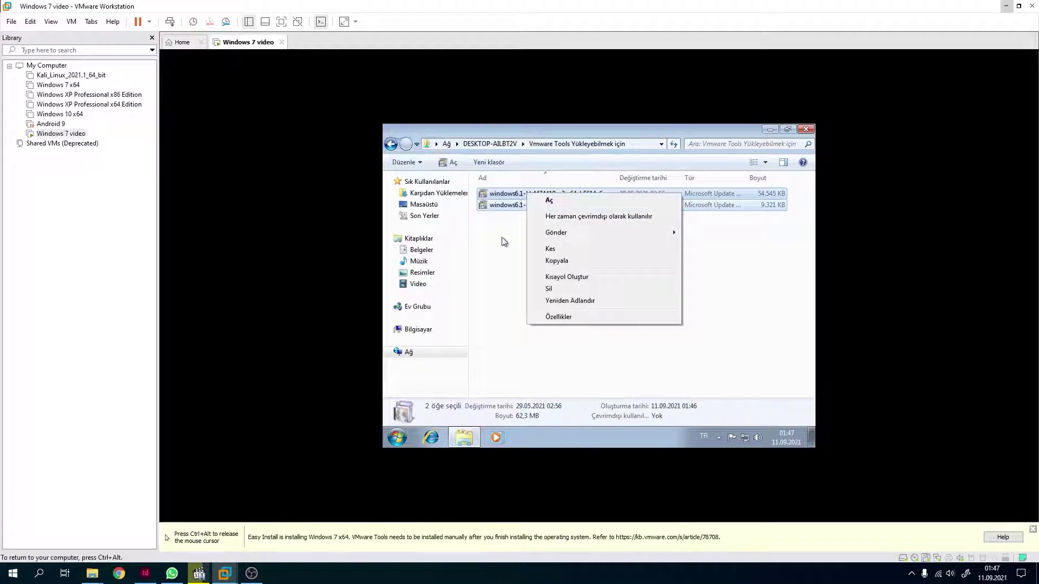
left_click(505, 235)
left_click_drag(573, 245, 514, 190)
right_click(507, 191)
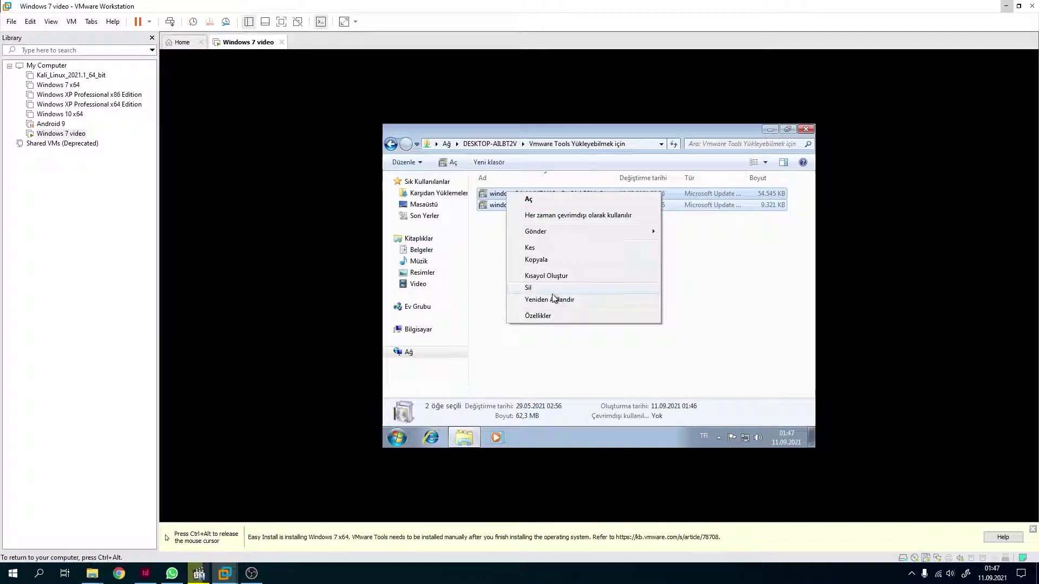
left_click(536, 260)
left_click(805, 129)
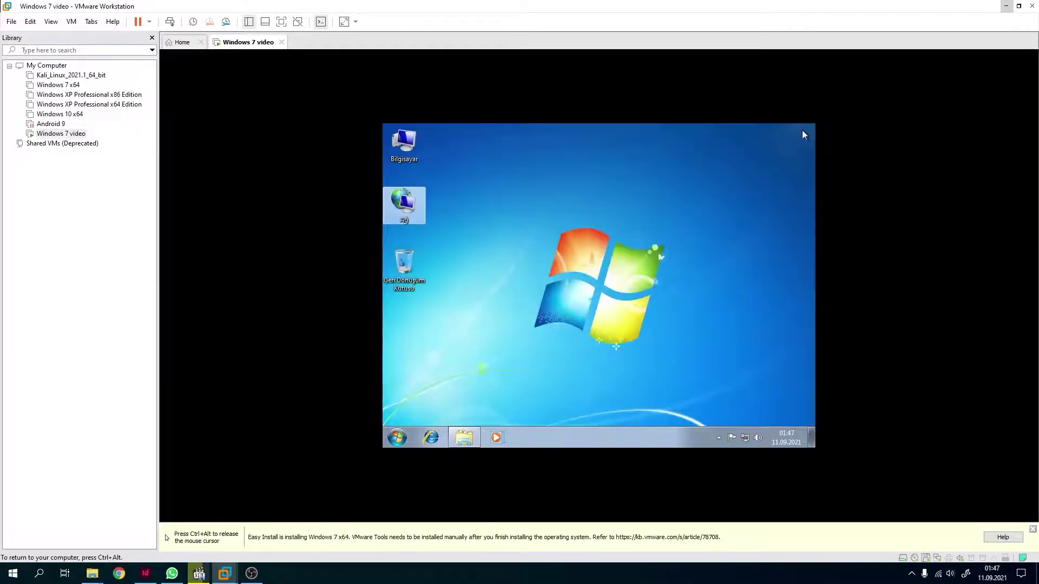
Paste the two update packages onto the virtual machine's desktop and place them side by side near its upper middle
left_click(523, 291)
right_click(500, 297)
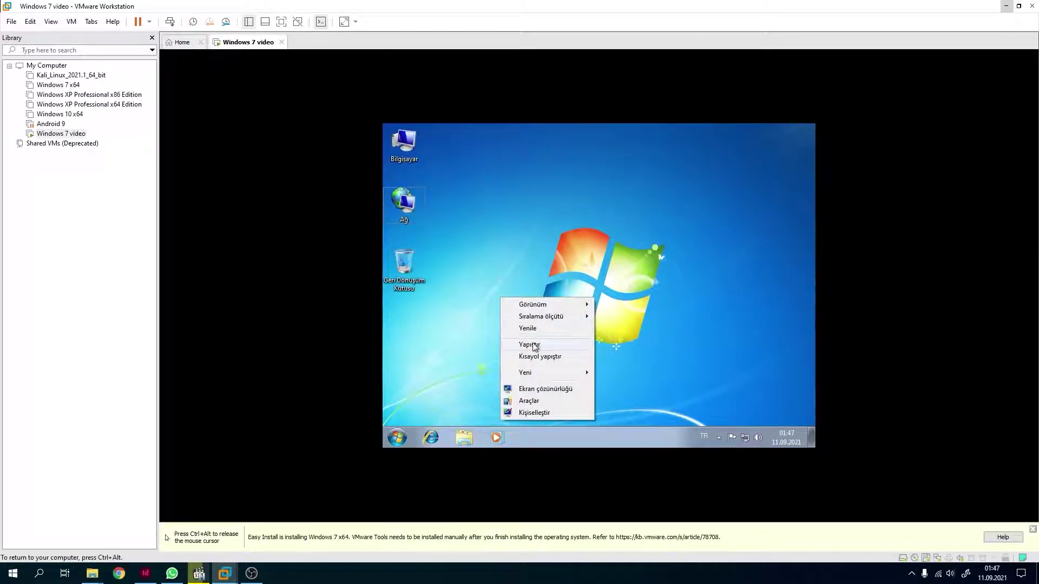
left_click(533, 342)
left_click(493, 261)
left_click_drag(493, 260, 579, 200)
left_click_drag(490, 323, 530, 208)
Install the Windows update KB4490628 from its desktop package and close the installer
double_click(535, 214)
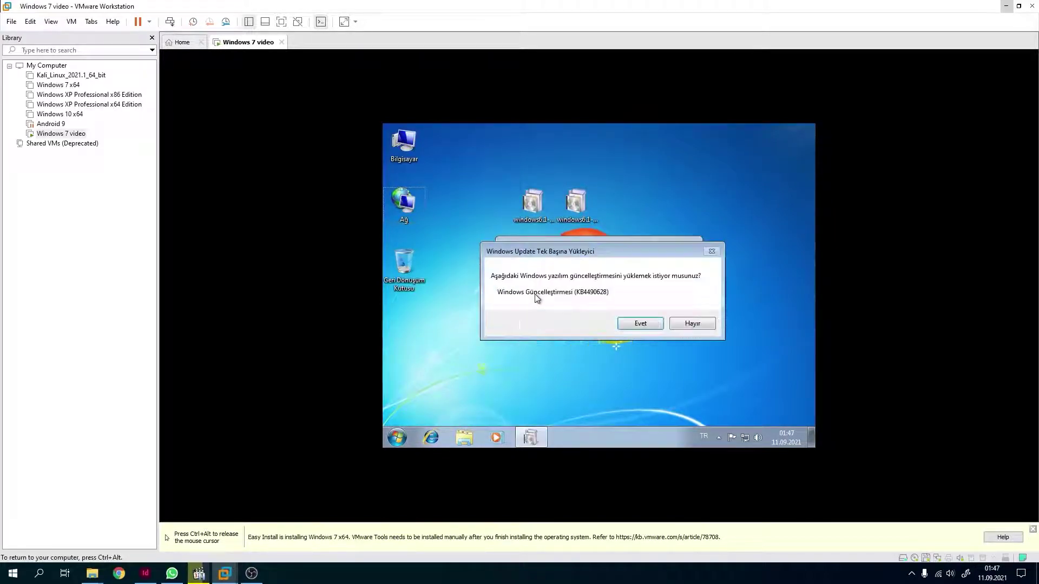
left_click(635, 323)
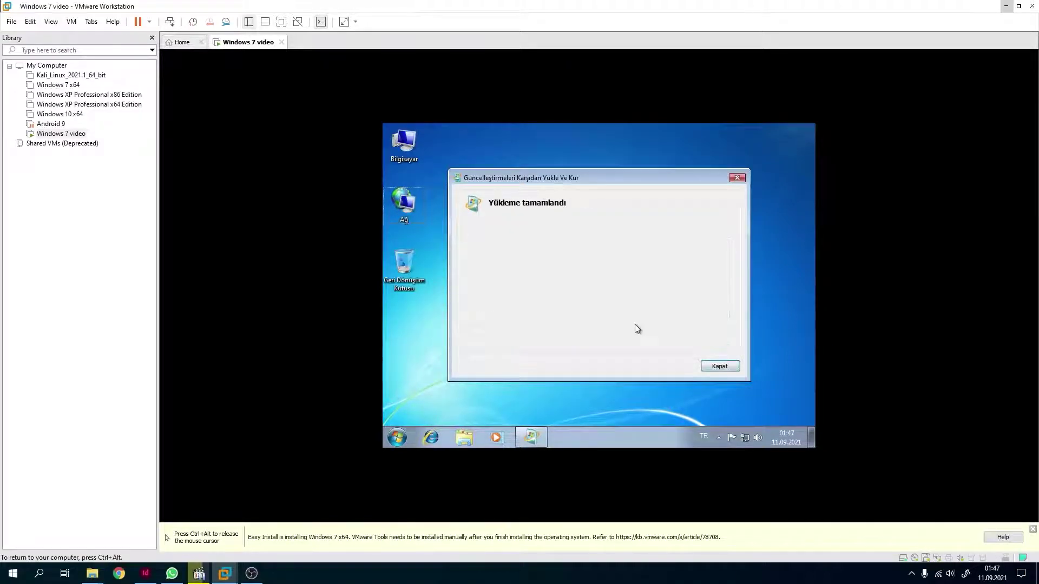
left_click(721, 366)
Install the Windows security update KB4474419 from its desktop package and restart the virtual machine
double_click(577, 203)
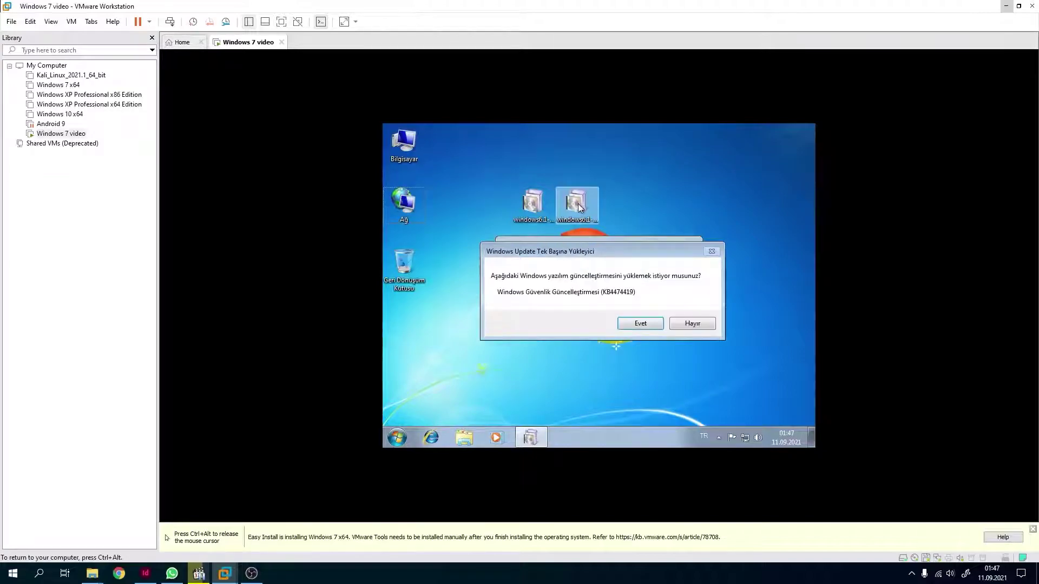
left_click(638, 323)
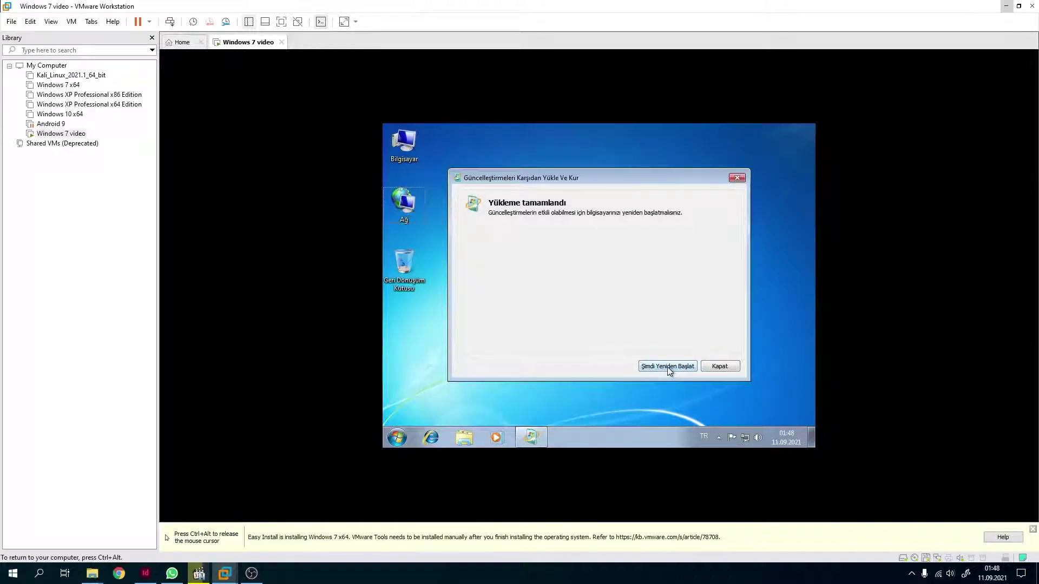
left_click(667, 367)
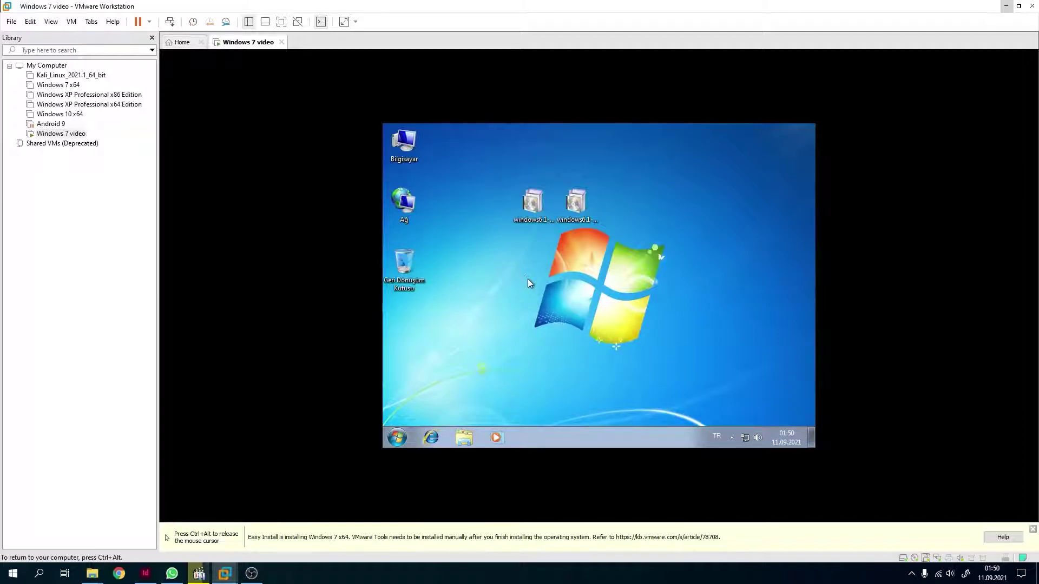
Shut down Windows 7 in the virtual machine and dismiss the removable devices hint
key("ctrl+alt")
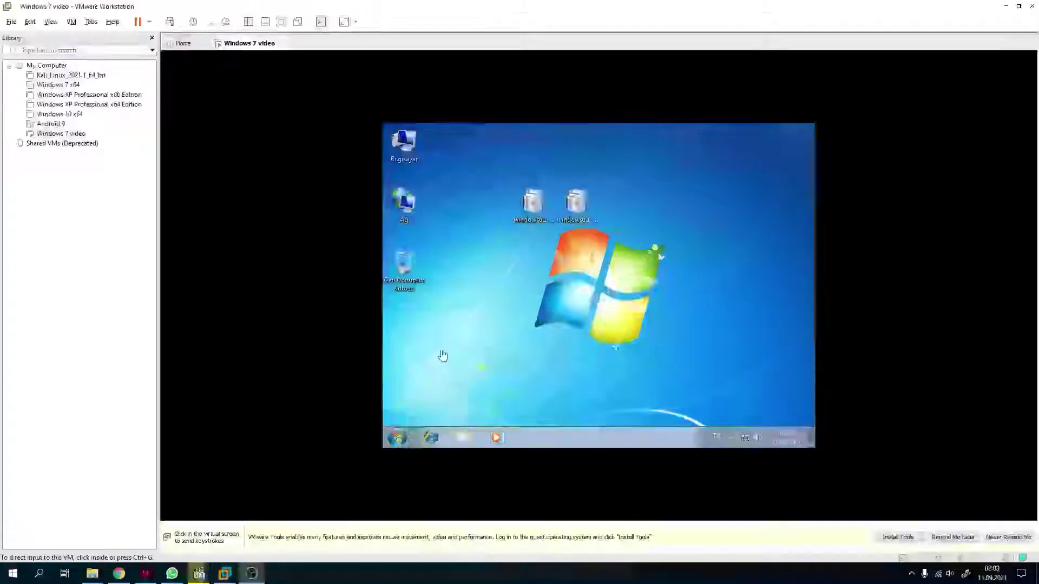
left_click(442, 355)
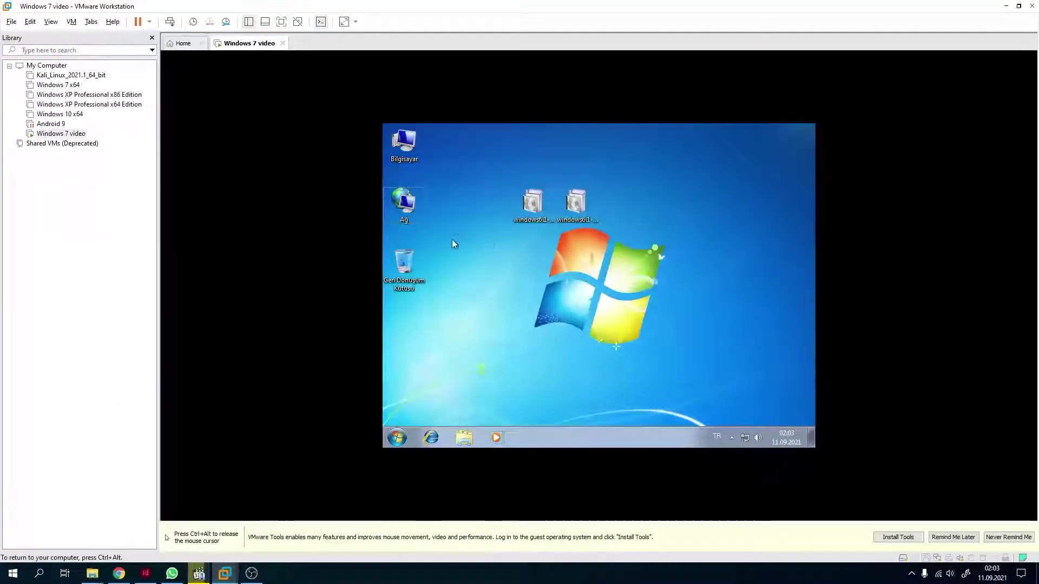
left_click(404, 442)
left_click(543, 410)
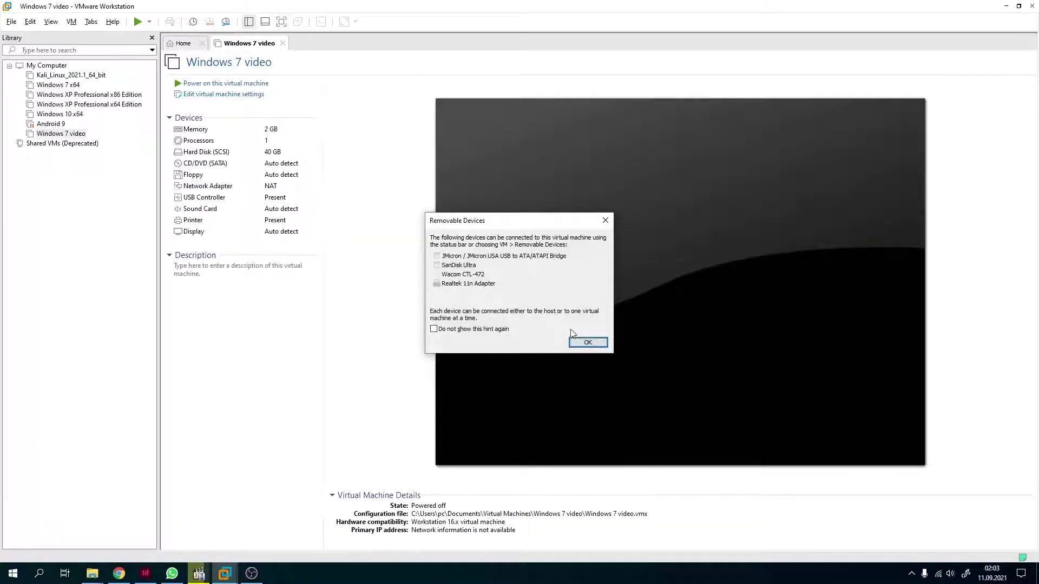
left_click(580, 342)
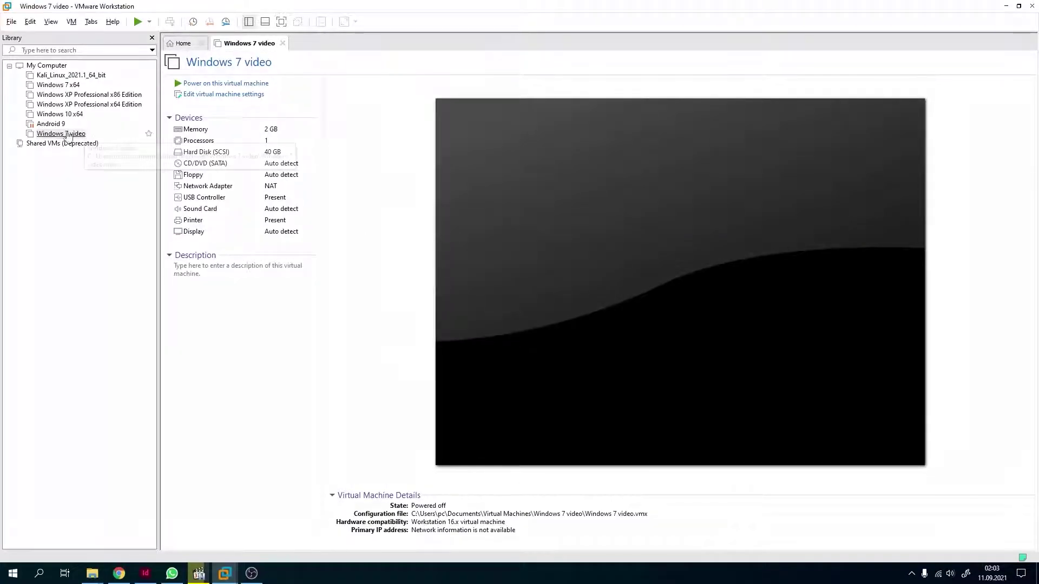
Remove the CD/DVD (SATA) and Floppy devices from the Windows 7 video virtual machine's hardware settings
right_click(66, 136)
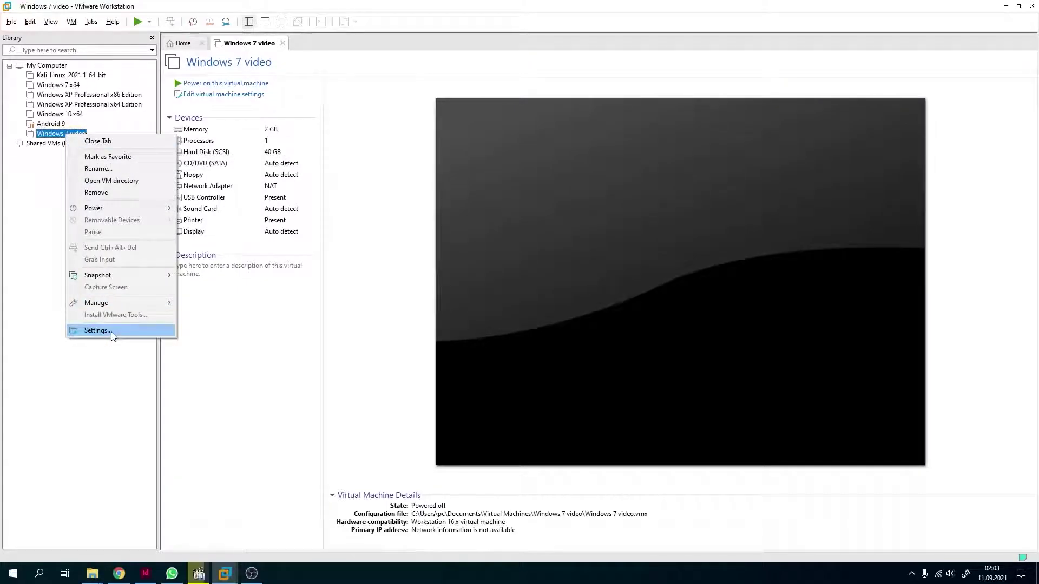
left_click(98, 330)
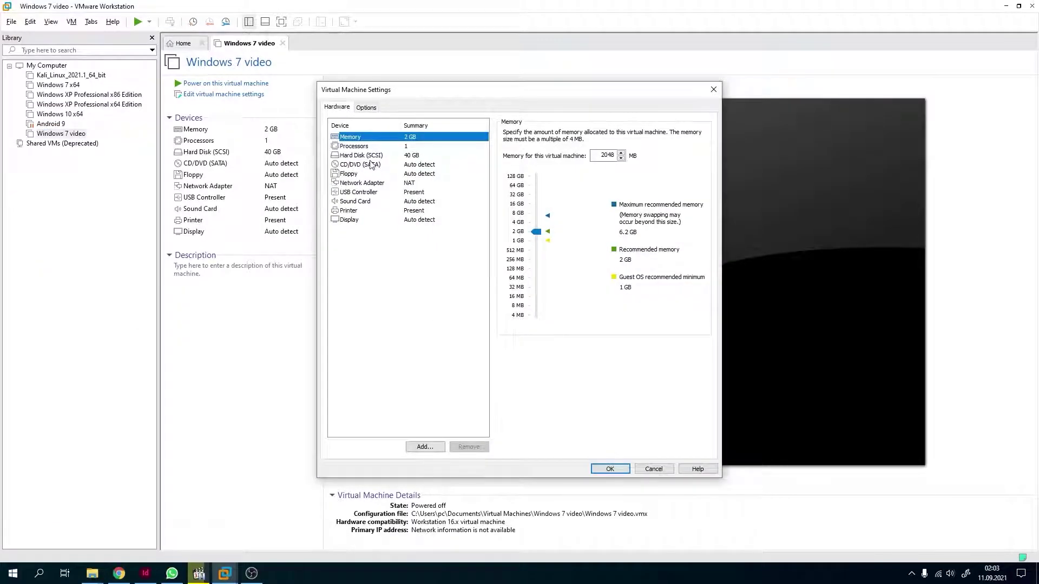
left_click(371, 164)
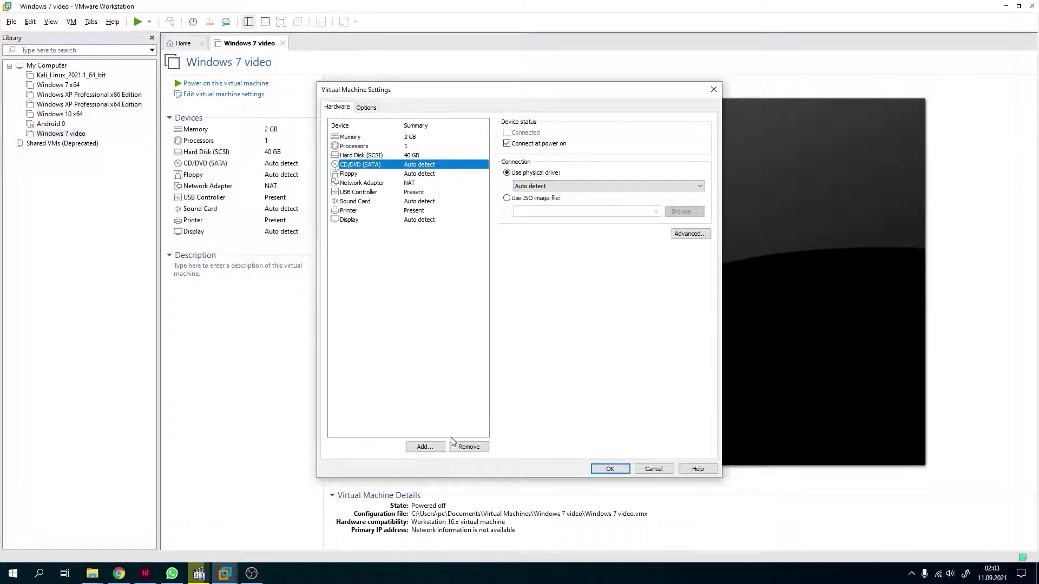
left_click(464, 445)
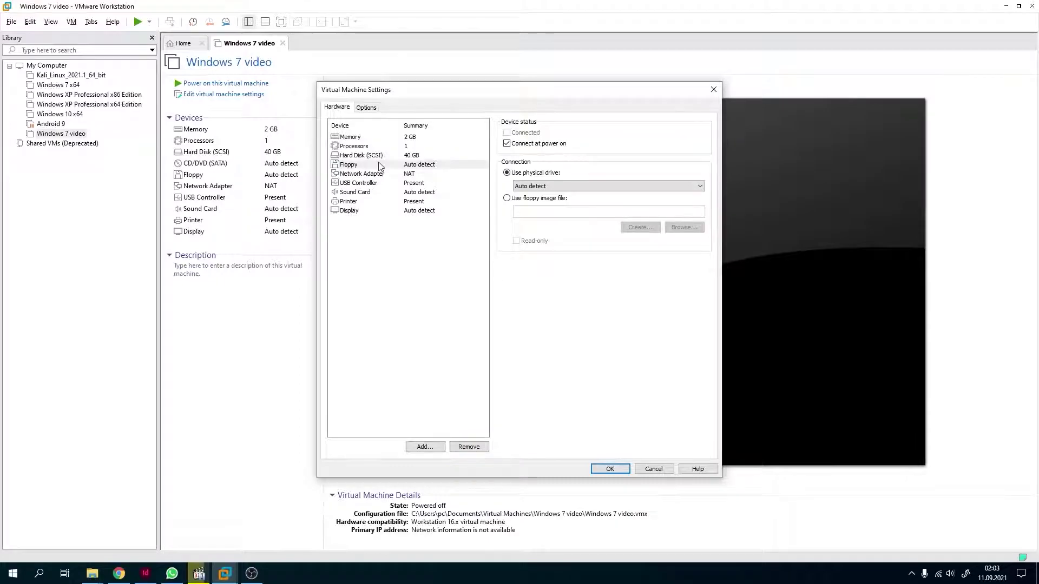
left_click(380, 165)
left_click(468, 446)
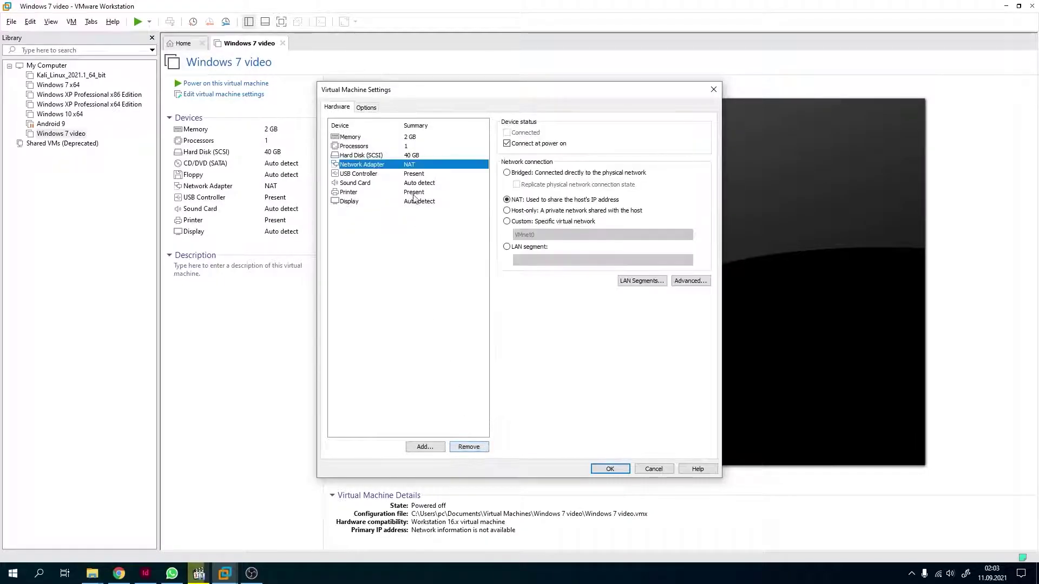
Add a new CD/DVD drive and a new floppy drive to the virtual machine and save the settings
left_click(425, 447)
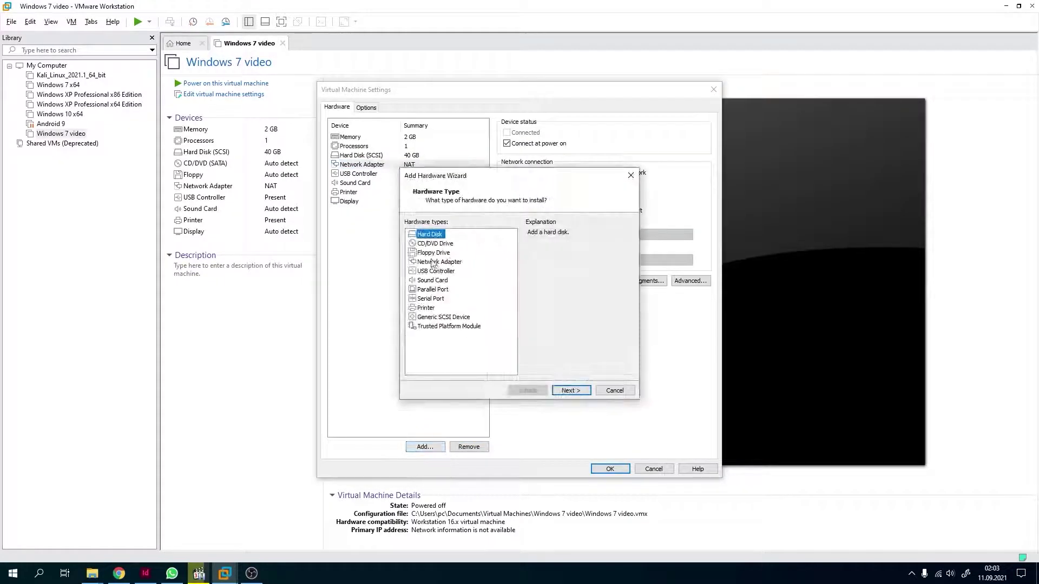
left_click(435, 244)
left_click(569, 390)
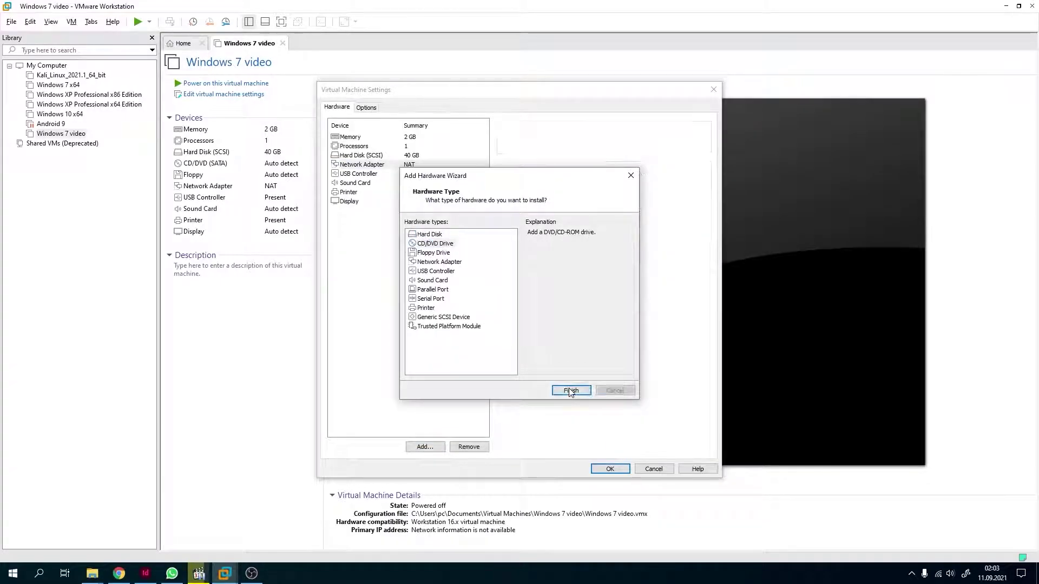
left_click(433, 447)
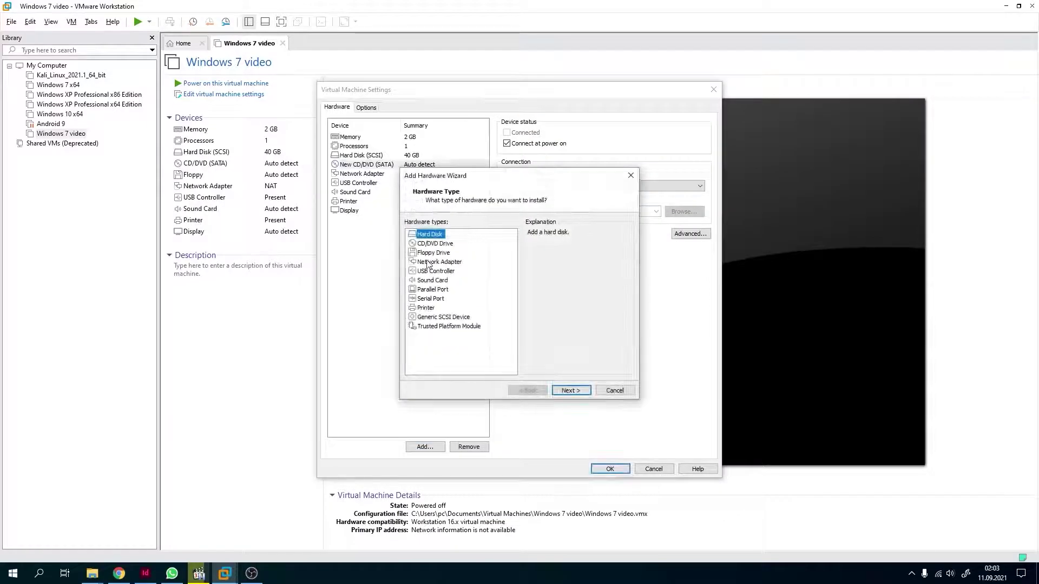
left_click(434, 253)
left_click(570, 391)
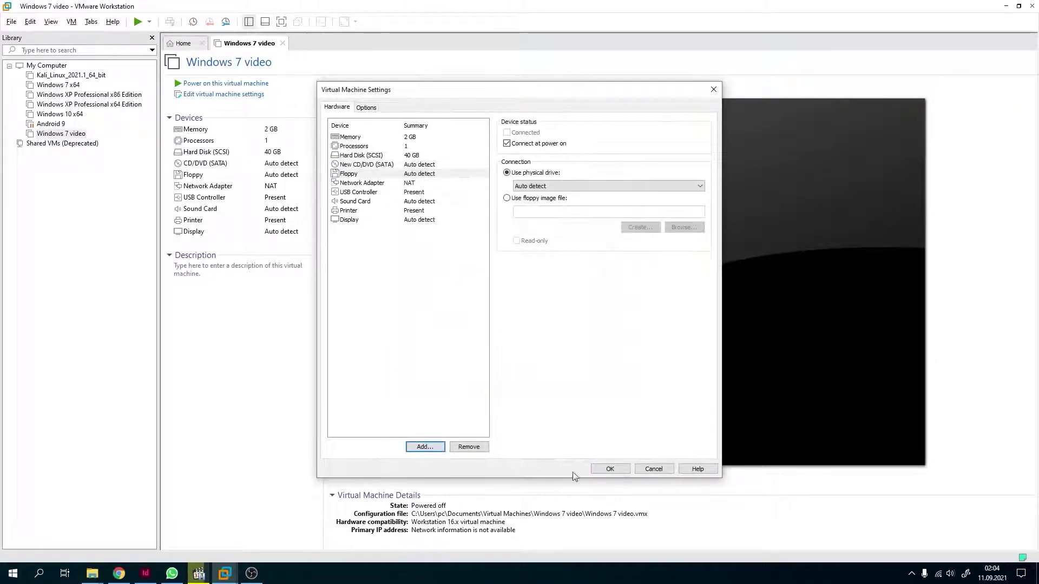
left_click(609, 468)
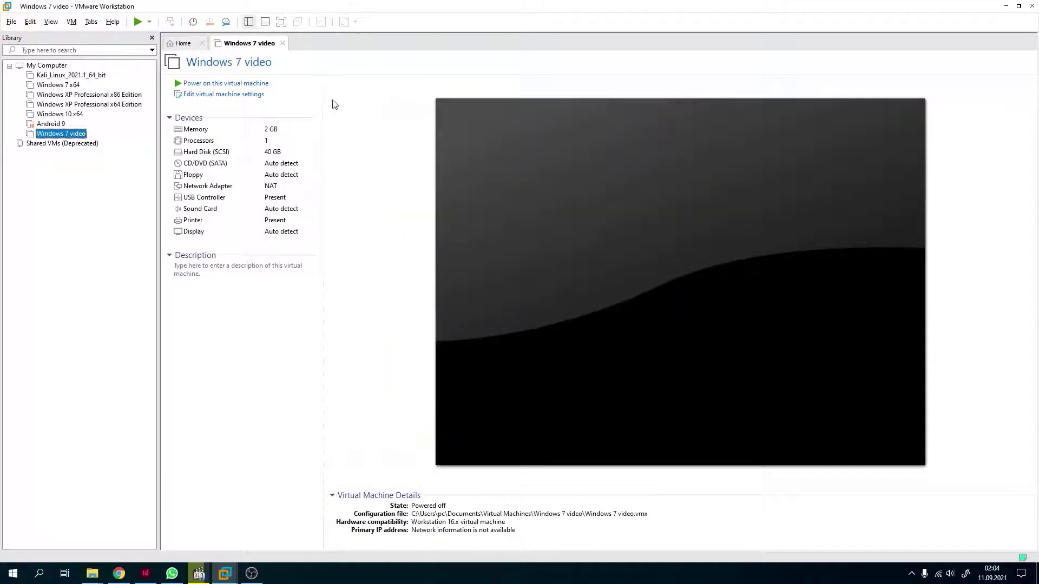
Power on the Windows 7 video virtual machine, agreeing to try connecting the floppy device at every power-on
left_click(190, 83)
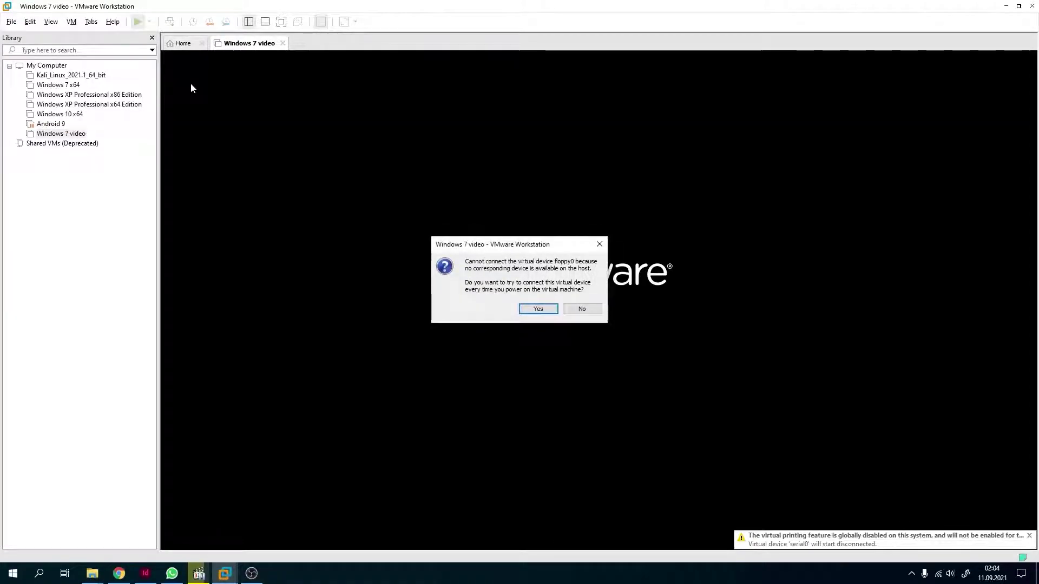
left_click(538, 309)
left_click(537, 309)
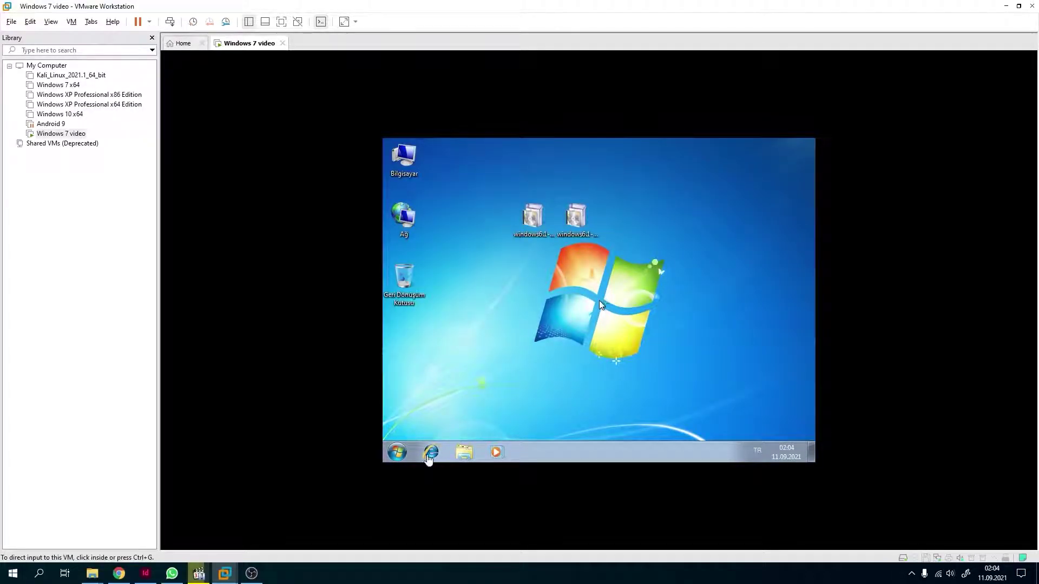
left_click(488, 379)
Release the mouse to the host and start the VMware Tools installation for the Windows 7 video virtual machine
key("ctrl+alt")
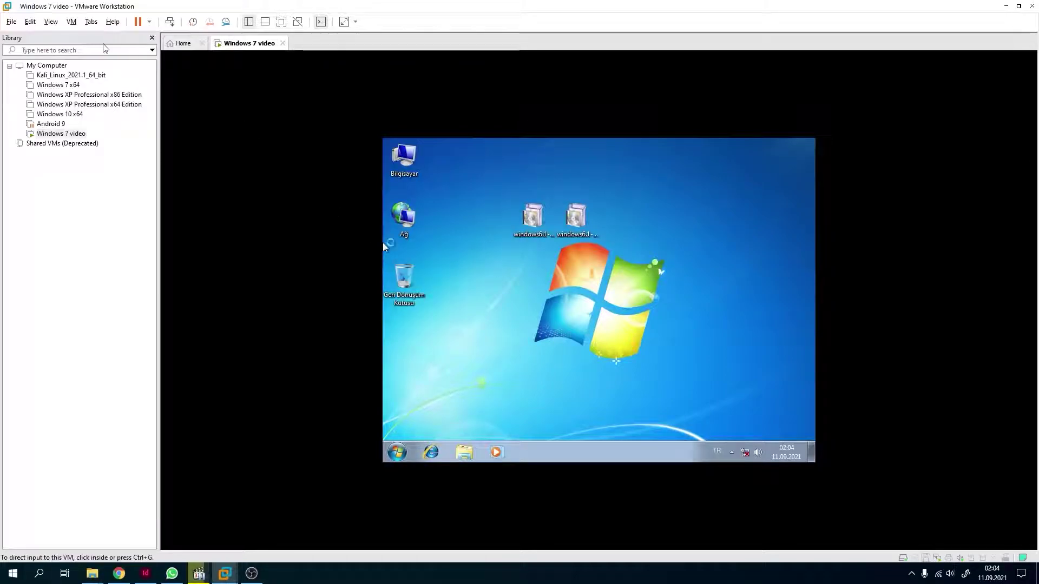
right_click(64, 133)
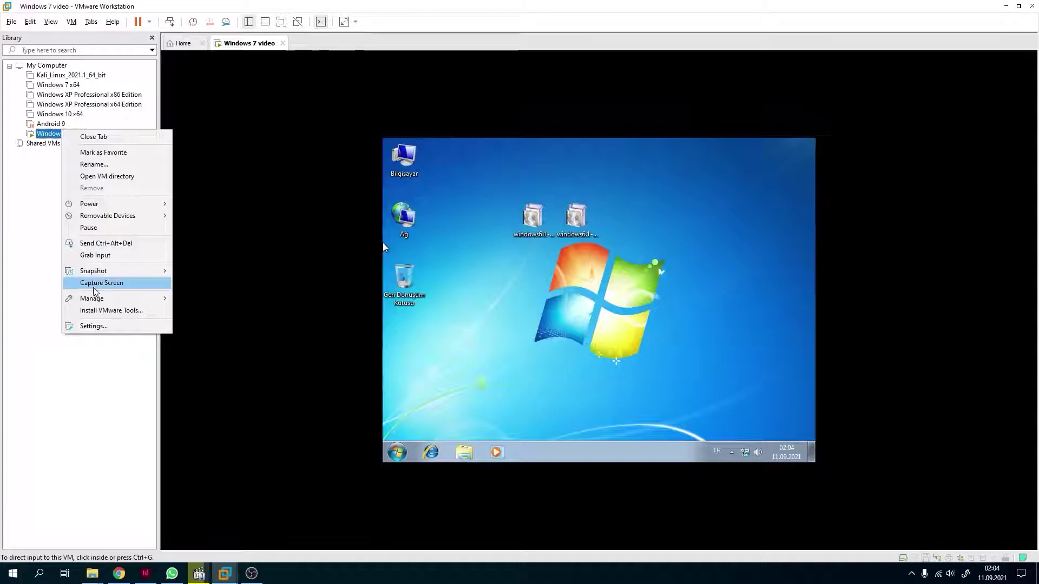
left_click(104, 311)
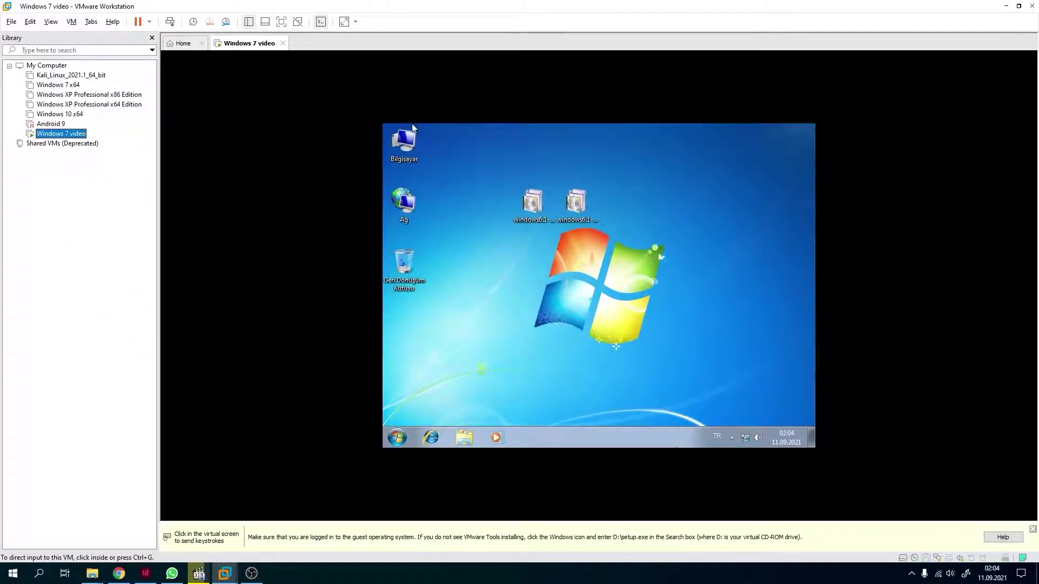
Run VMware Tools setup from the DVD drive (D:), allow it to make changes, and close the Bilgisayar and autoplay windows
double_click(404, 143)
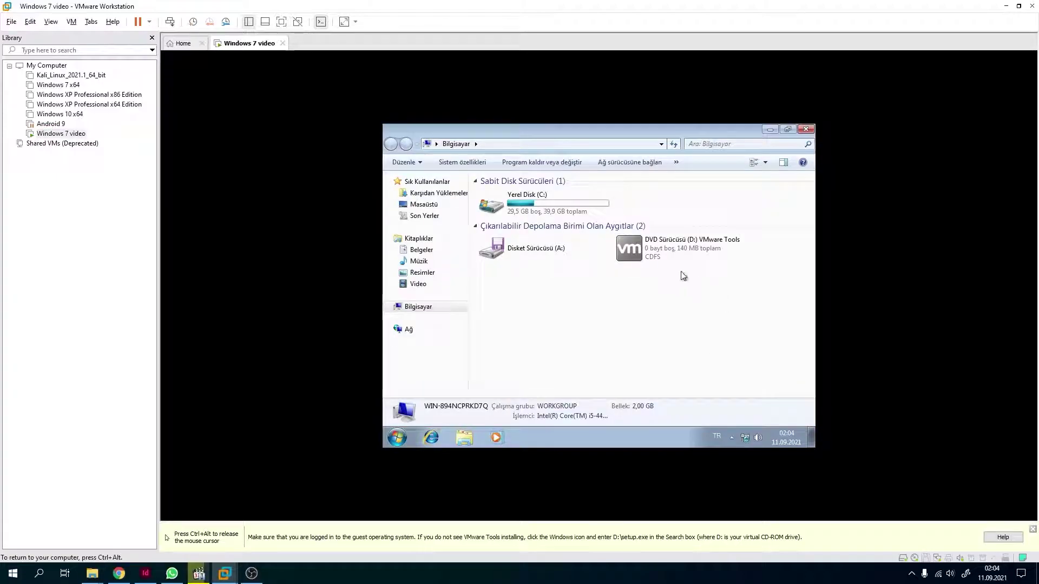
double_click(648, 250)
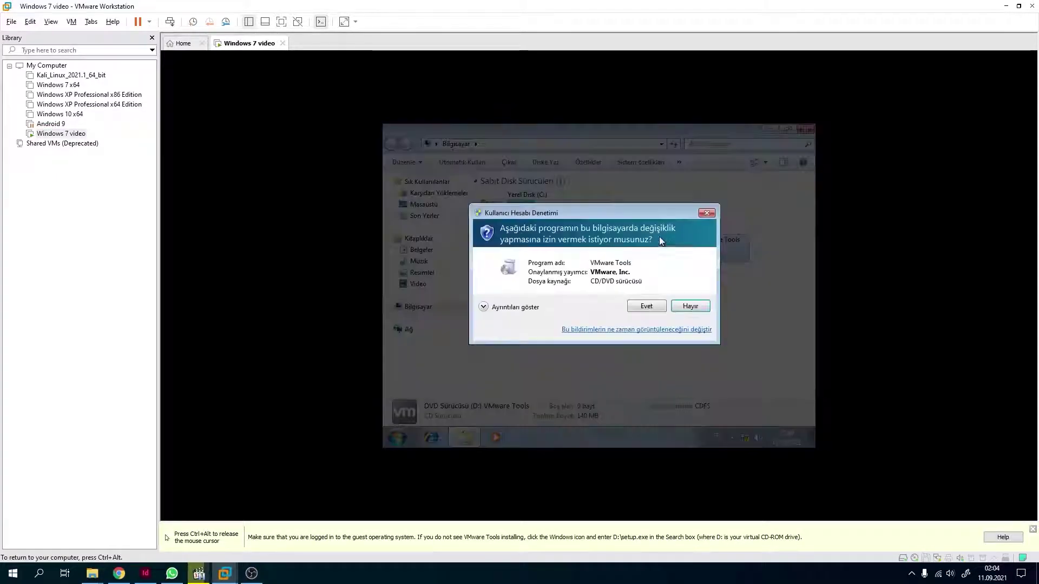
left_click(645, 306)
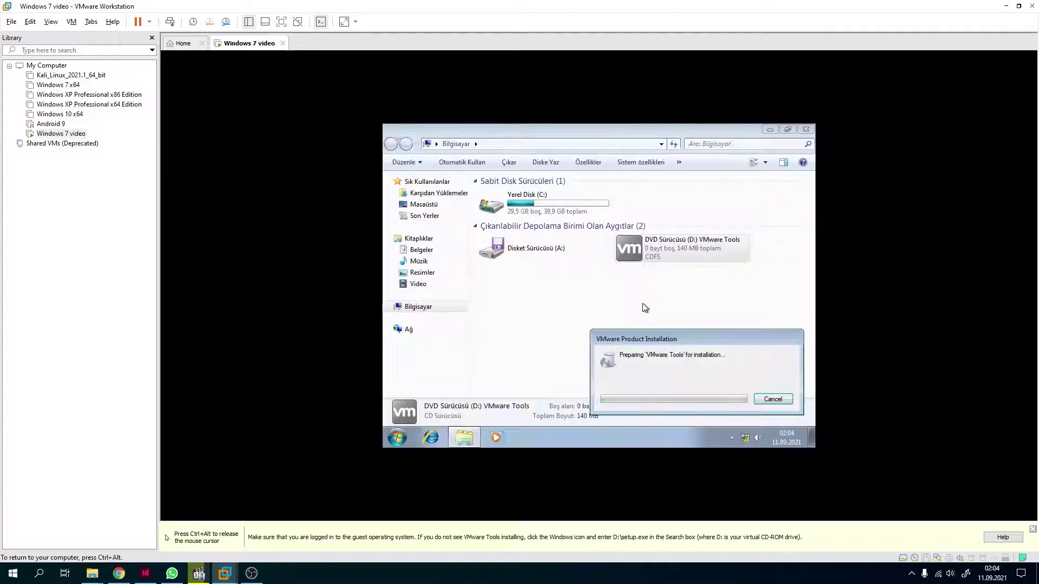
left_click(805, 130)
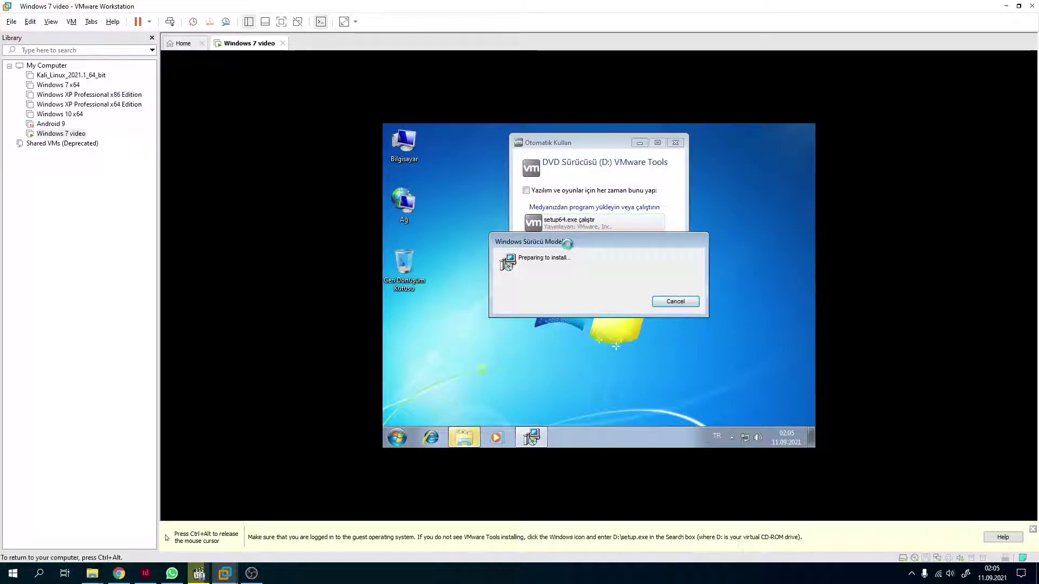
key("ctrl+alt")
left_click(702, 116)
left_click(675, 142)
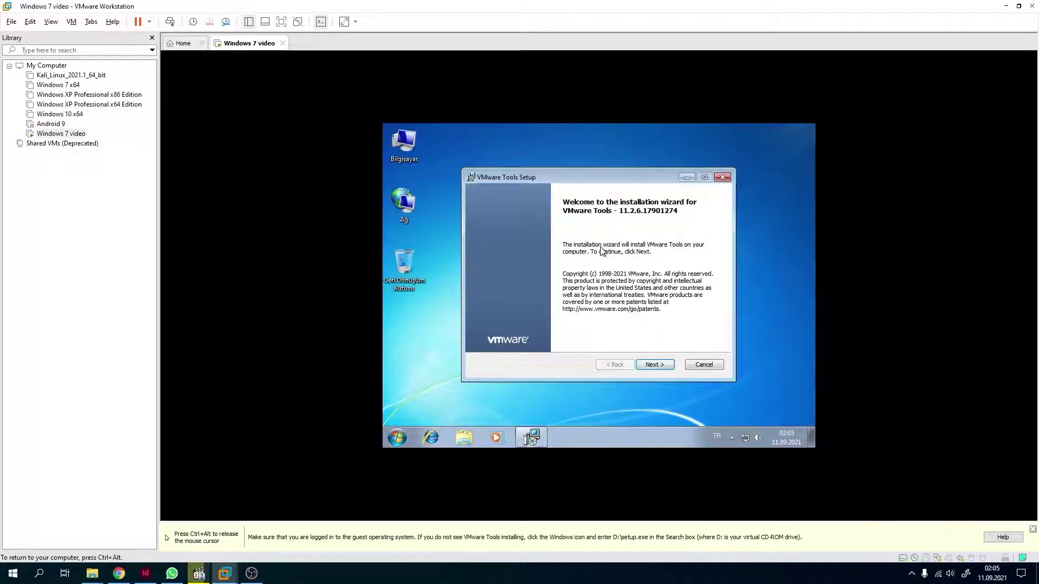
Choose the Typical setup type in the VMware Tools wizard and start the installation
left_click(653, 365)
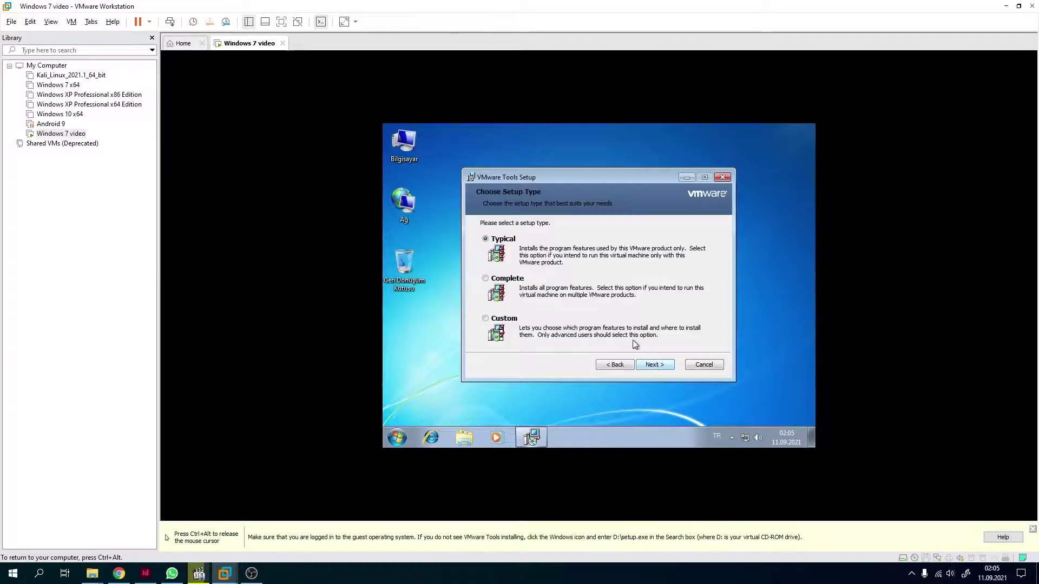
left_click(656, 363)
left_click(657, 364)
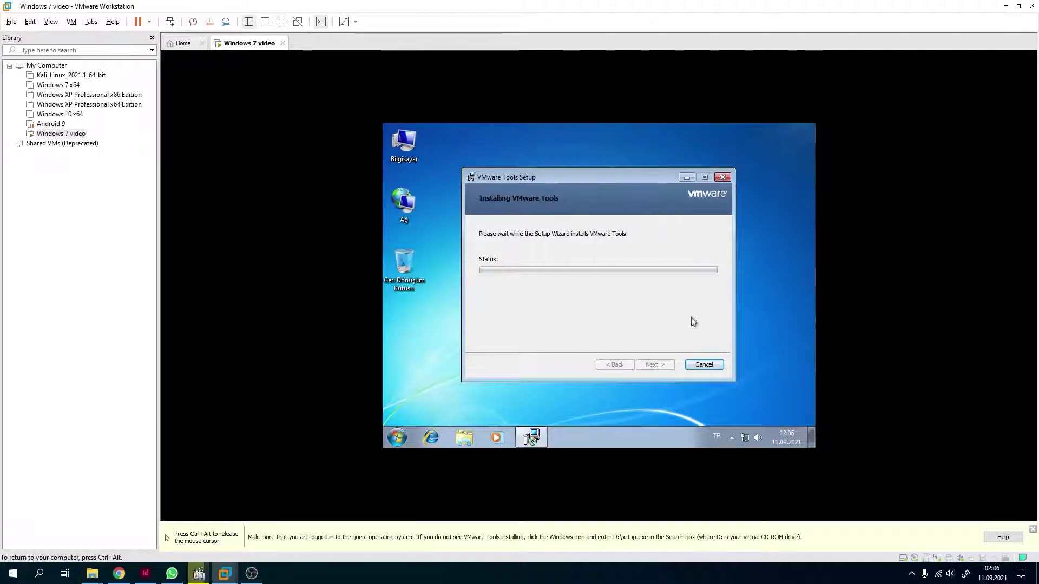
Check the guest's system properties and the device list in Device Manager (Aygıt Yöneticisi), and close both windows
right_click(406, 156)
left_click(440, 134)
right_click(420, 140)
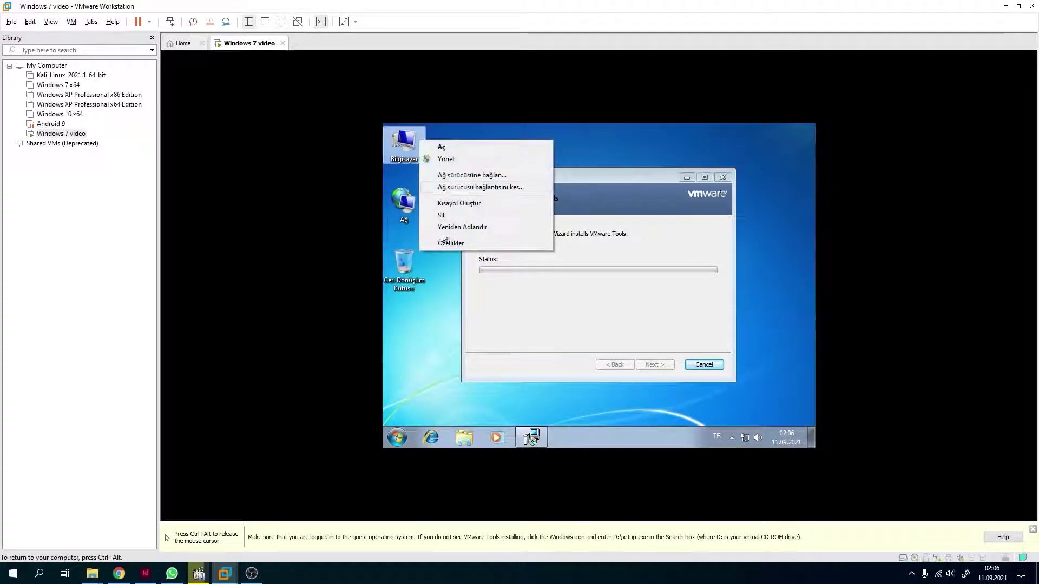
left_click(450, 243)
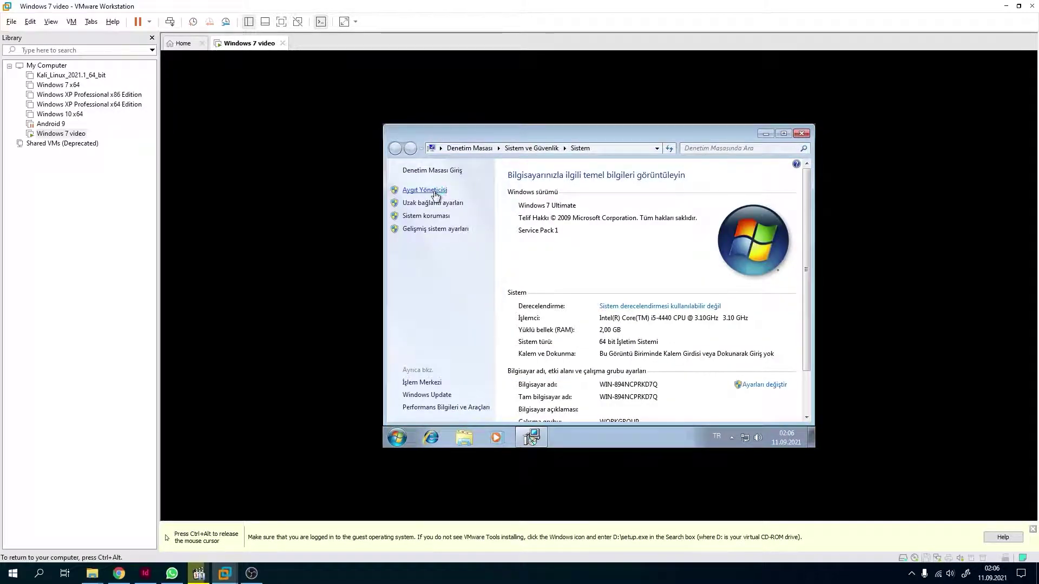
left_click(435, 192)
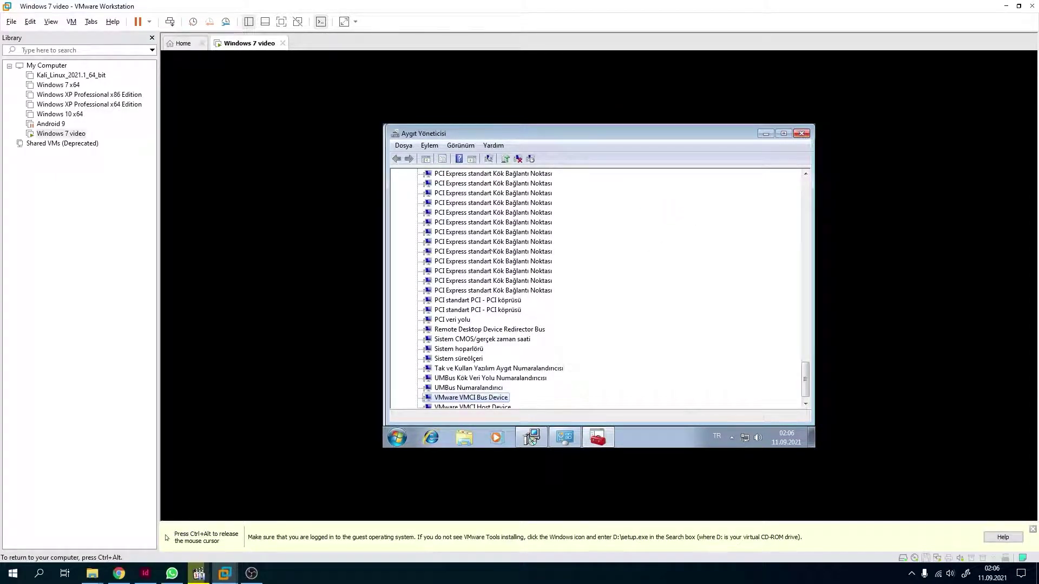
left_click(806, 133)
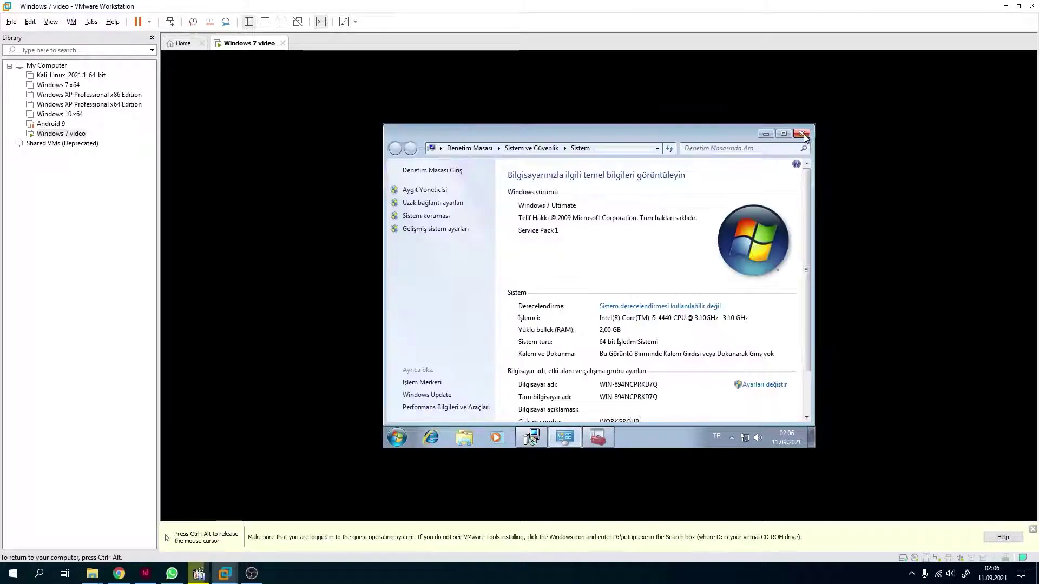
left_click(802, 135)
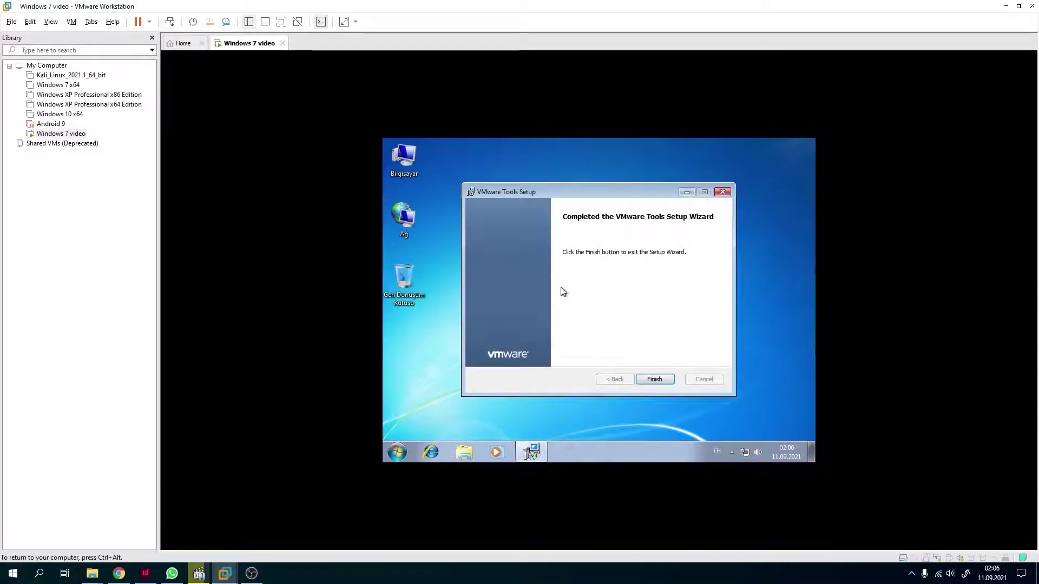
Finish the VMware Tools setup wizard and restart the guest system immediately
left_click(655, 380)
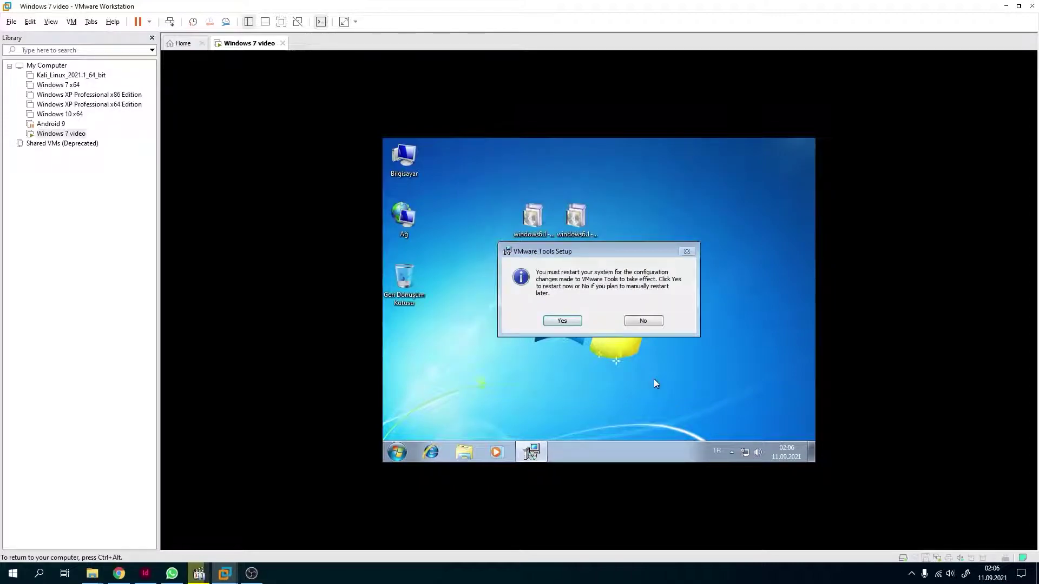
left_click(559, 320)
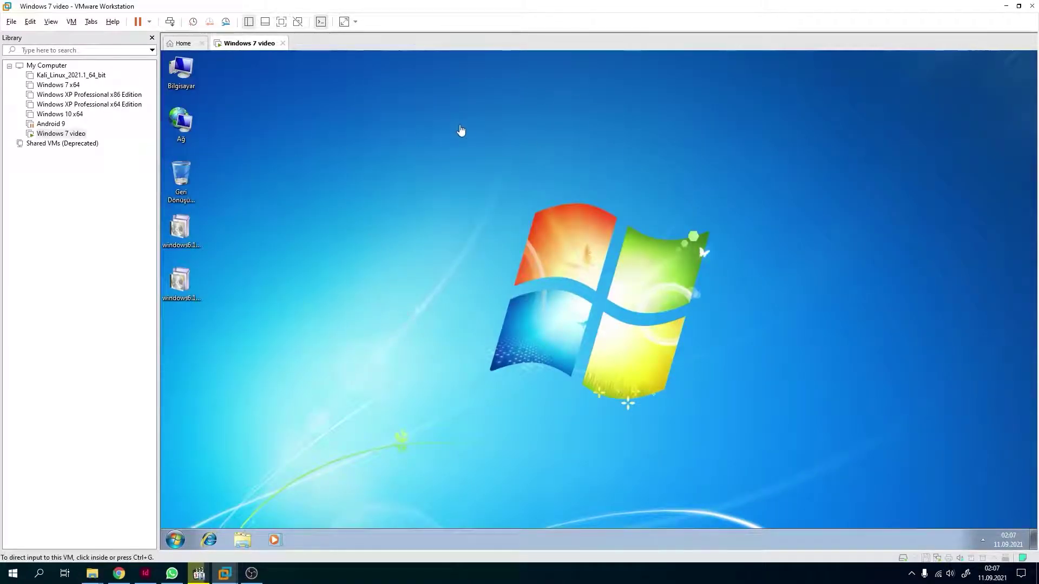
Show the virtual machine full screen, log off to apply the interface size changes, log back on, and leave full-screen mode
key("ctrl+alt+Return")
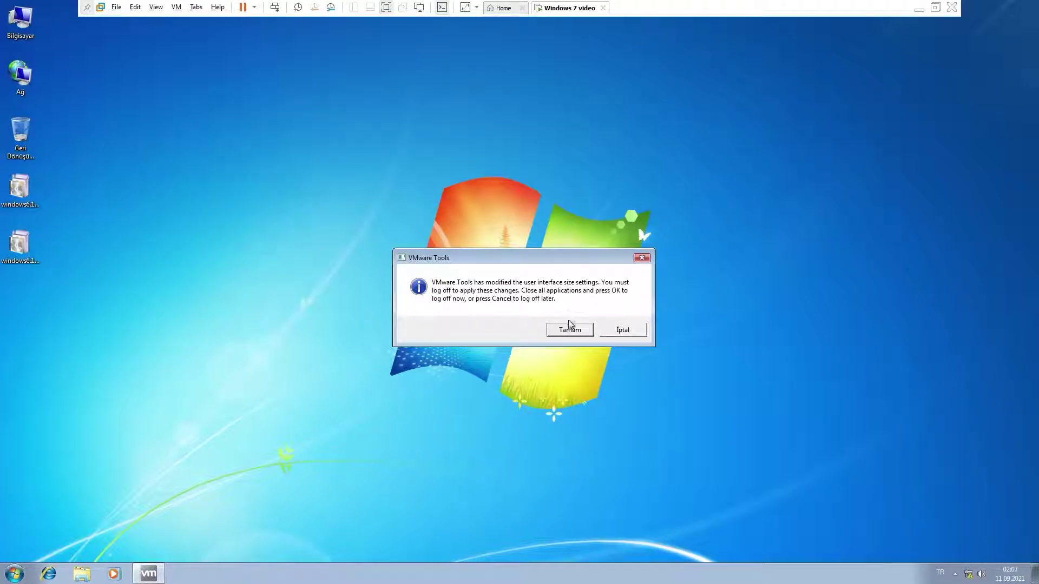
left_click(565, 334)
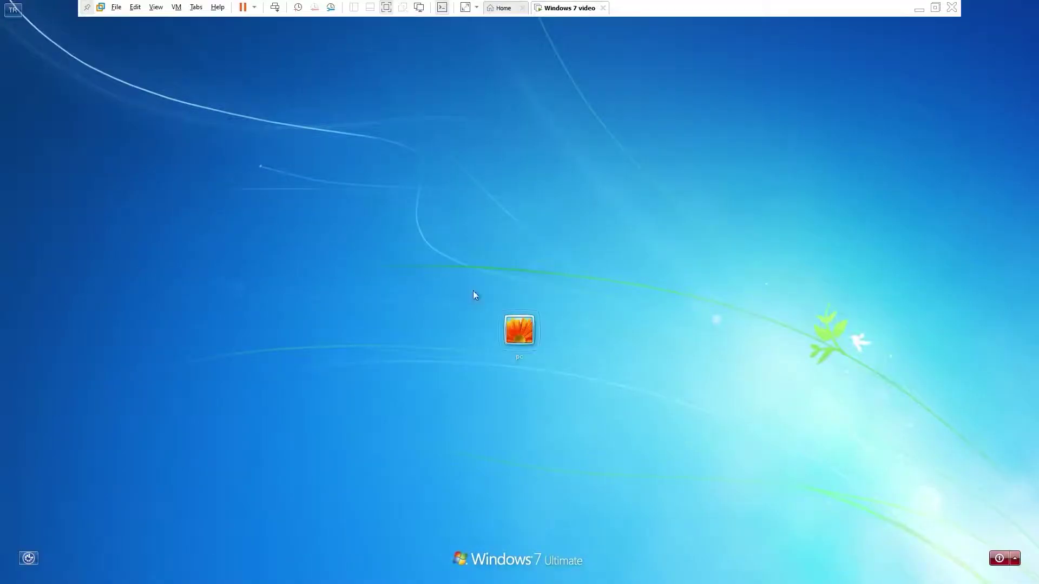
left_click(519, 329)
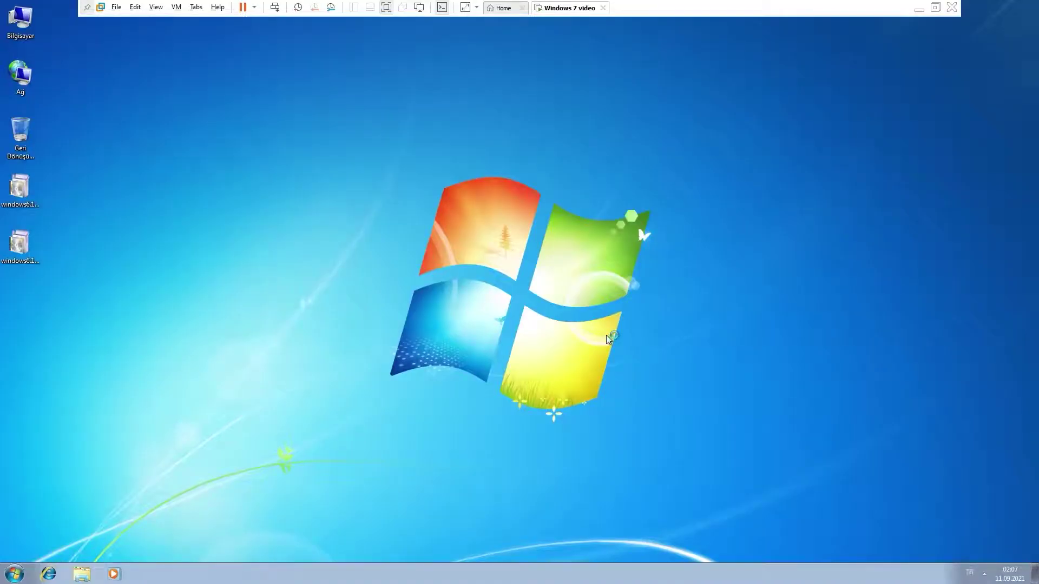
key("ctrl+alt+Return")
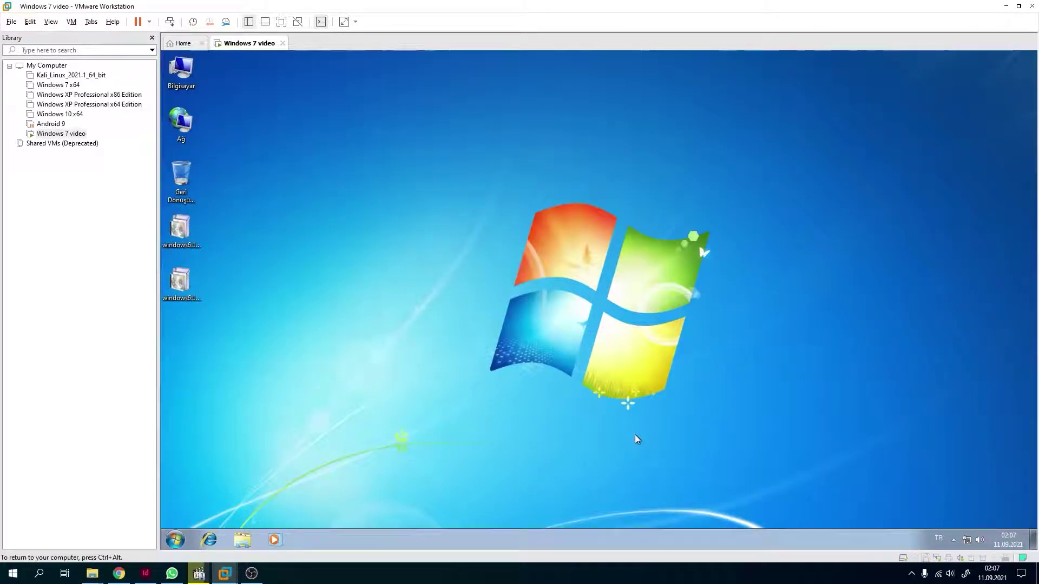
Release the mouse to the host, minimize VMware Workstation, and copy the Vmware Tools Yükleyebilmek için archive from the host desktop to the guest desktop
key("ctrl+alt")
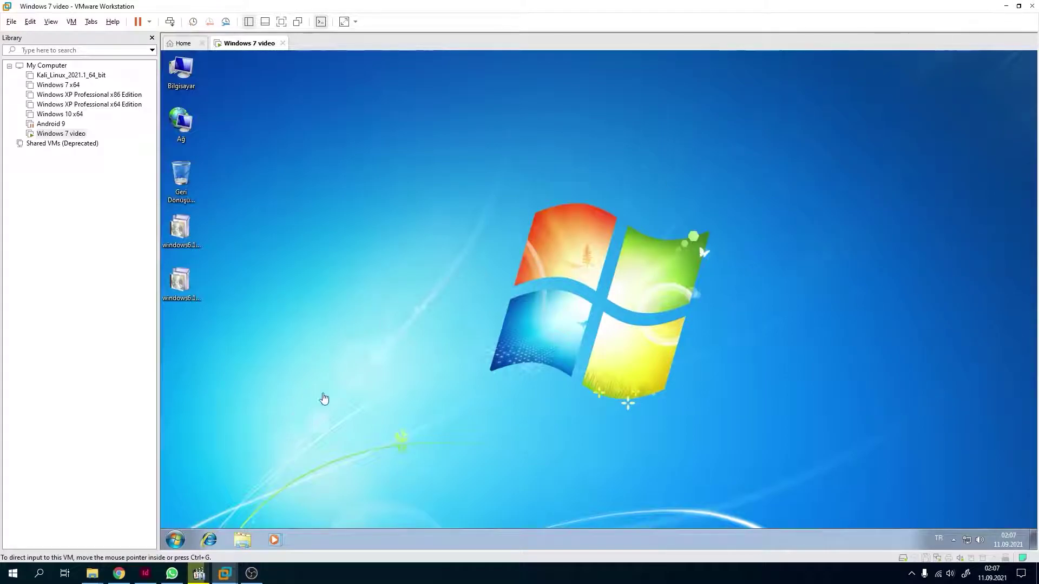
left_click(1008, 8)
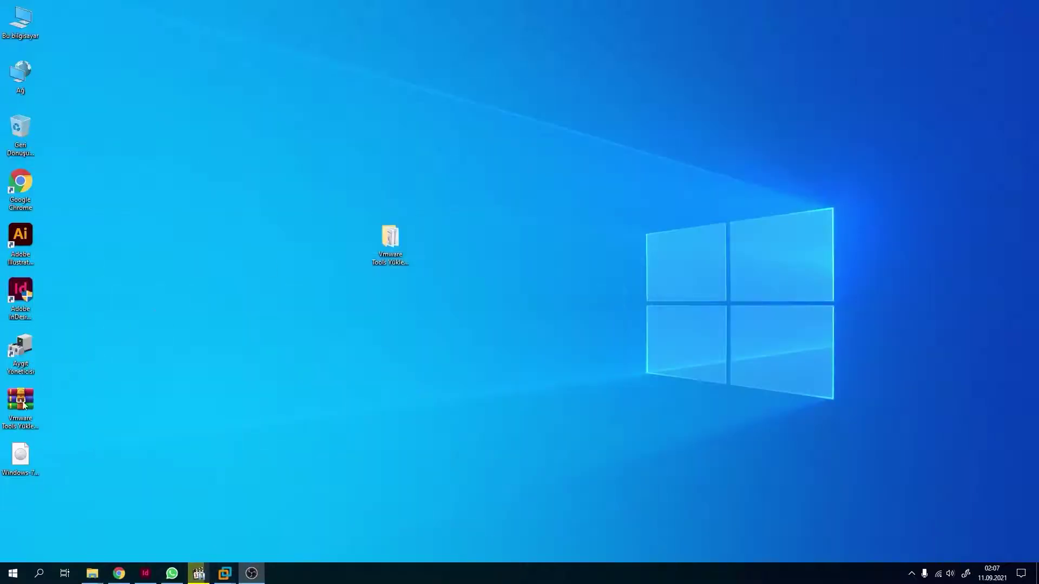
left_click_drag(20, 401, 189, 446)
left_click_drag(226, 524, 515, 297)
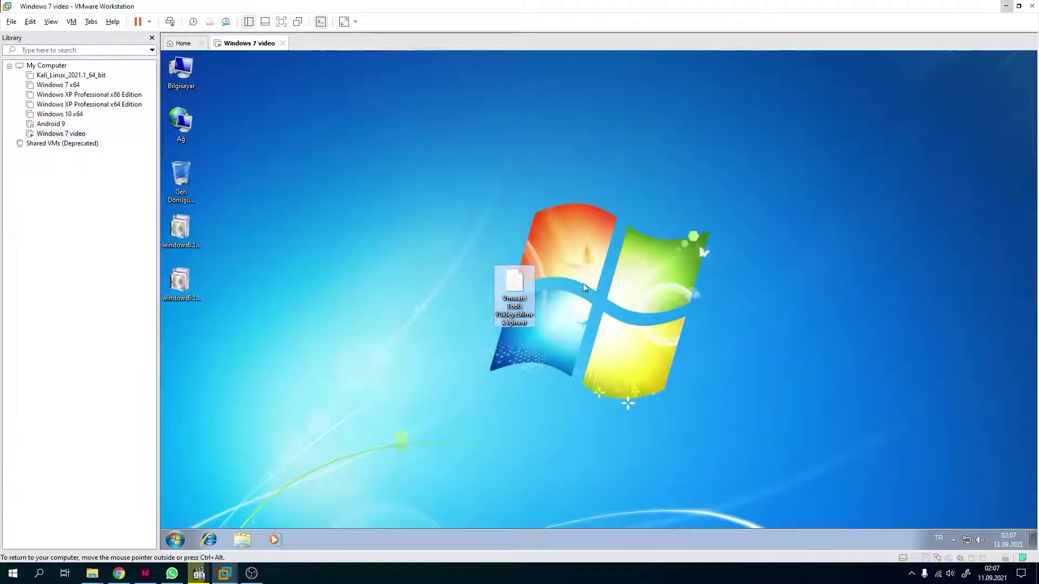
Move the copied archive on the guest desktop closer to the column of desktop icons and deselect it
left_click(475, 222)
left_click_drag(512, 287, 342, 243)
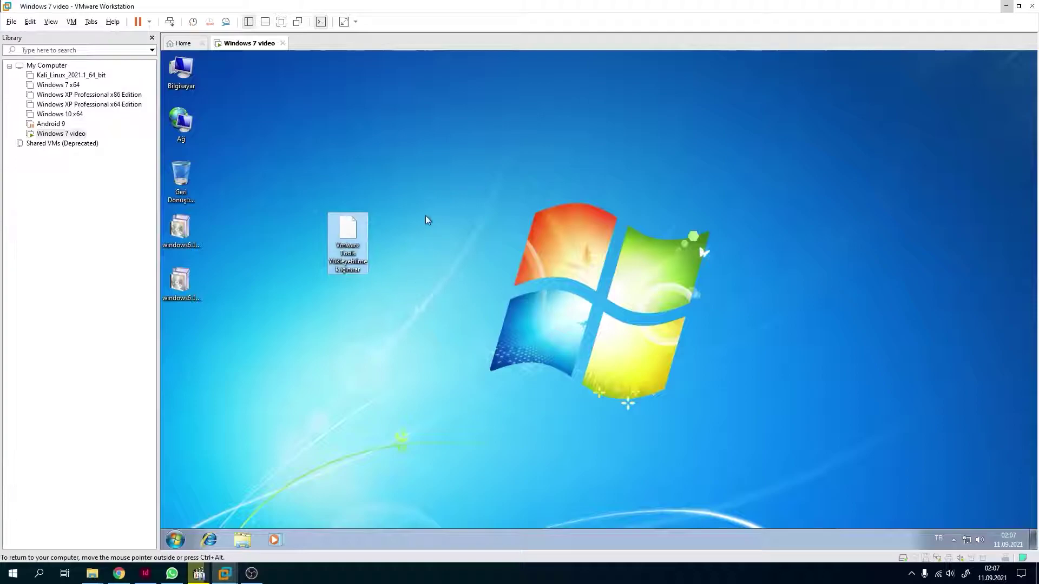
left_click(204, 243)
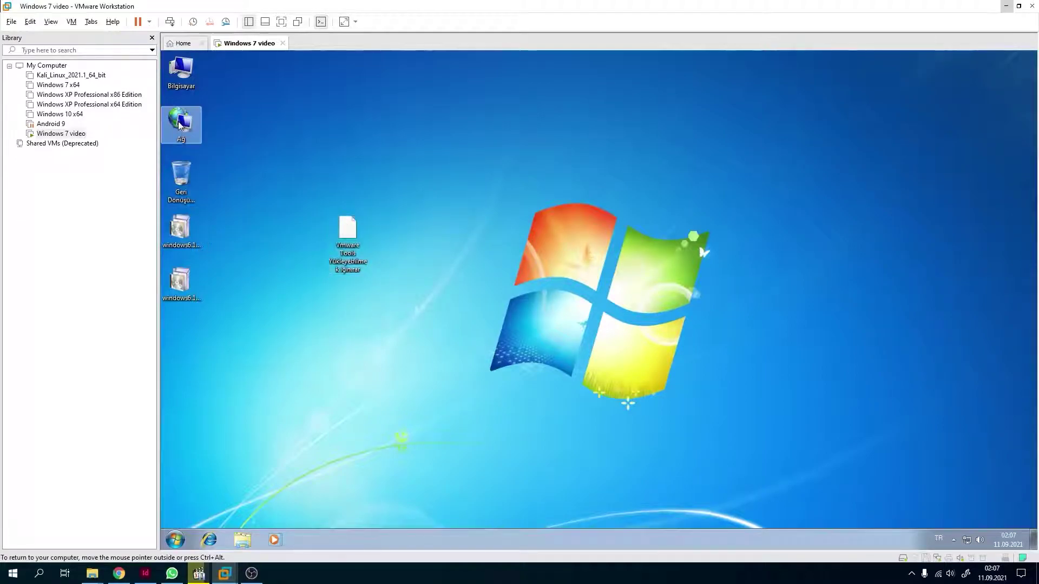